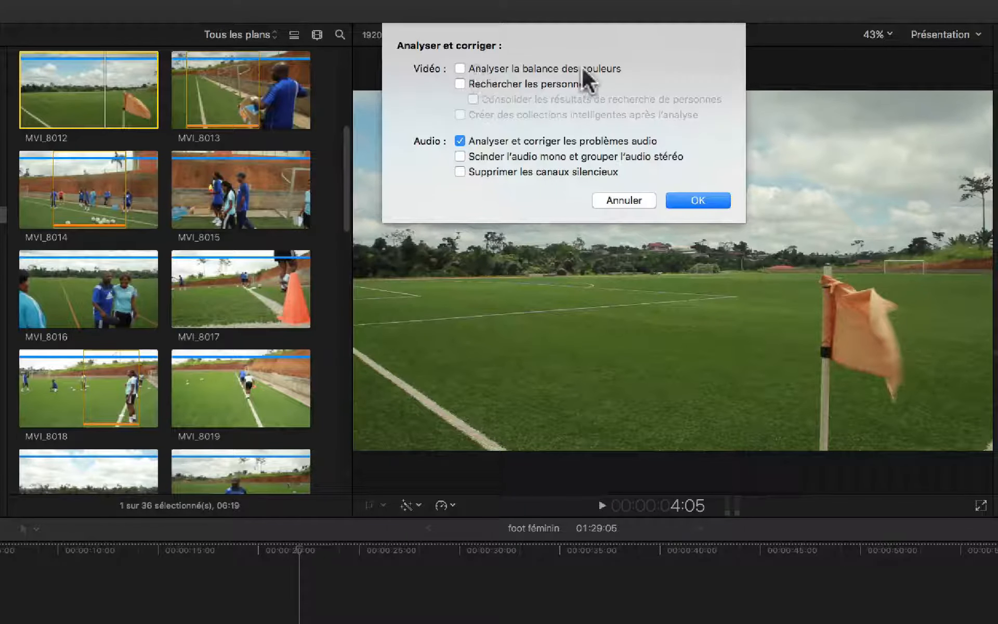
Step: Run the analysis and correction of audio problems on clip MVI_8012 and show the detailed audio enhancement settings
mouse_move(572, 66)
mouse_move(596, 139)
mouse_move(614, 160)
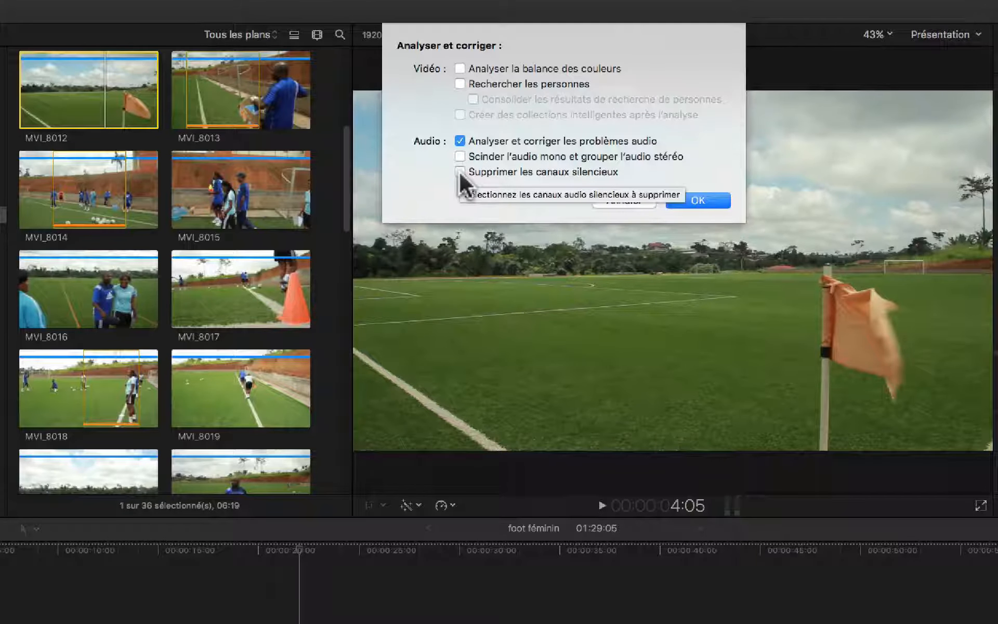
left_click(437, 176)
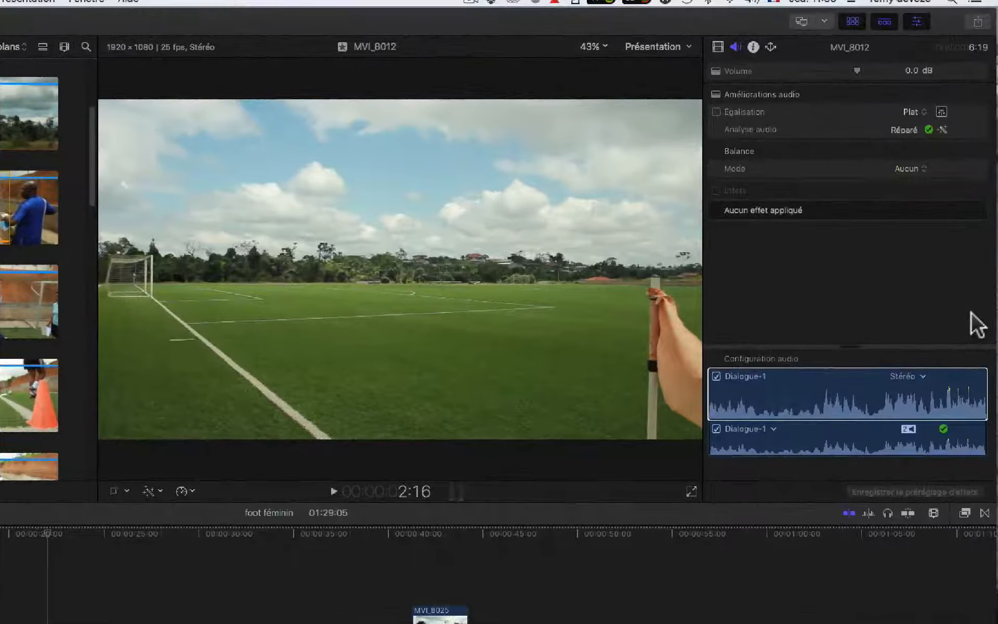
mouse_move(932, 130)
left_click(961, 126)
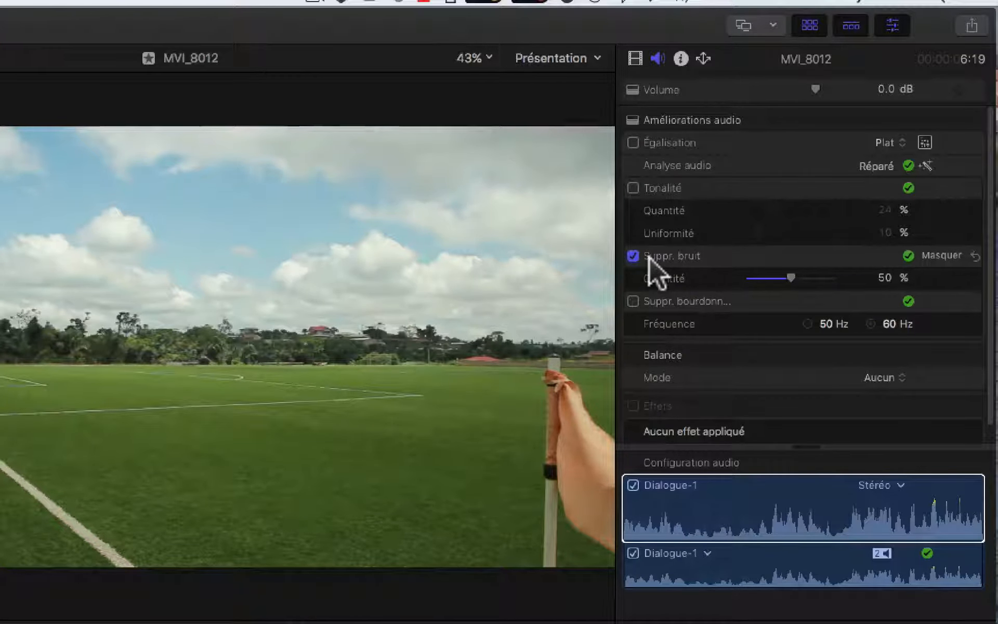
Step: Try Tonalité in place of Suppr. bruit on clip MVI_8012, and restore Suppr. bruit as the only active correction
left_click(633, 255)
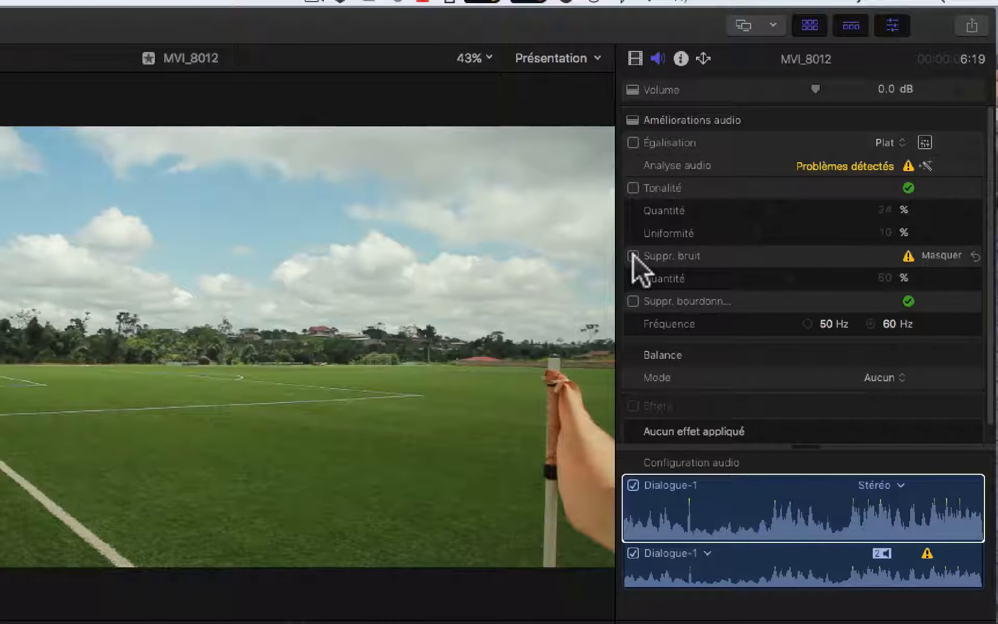
left_click(633, 187)
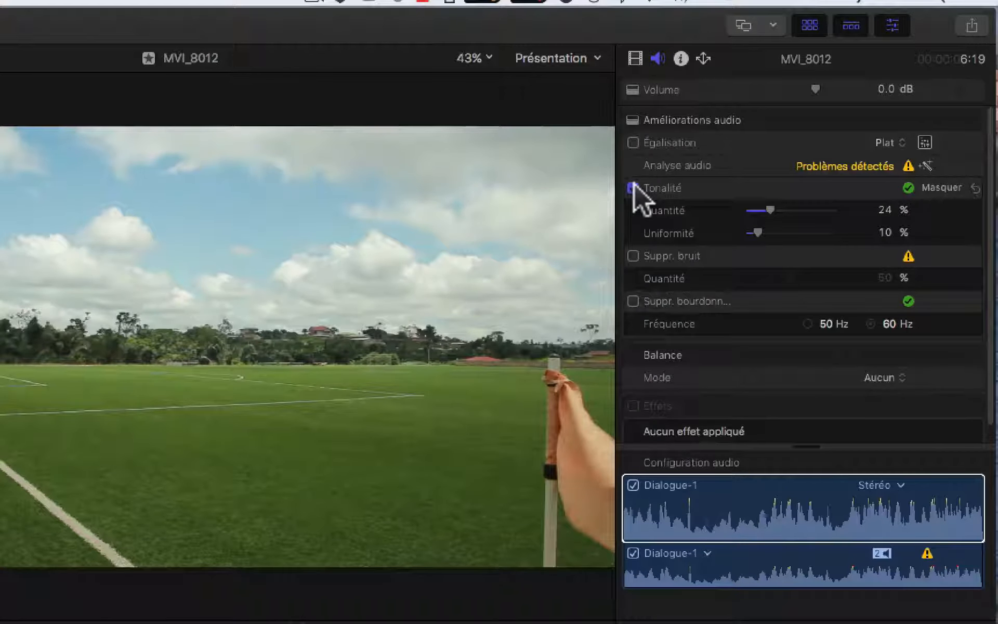
left_click(634, 185)
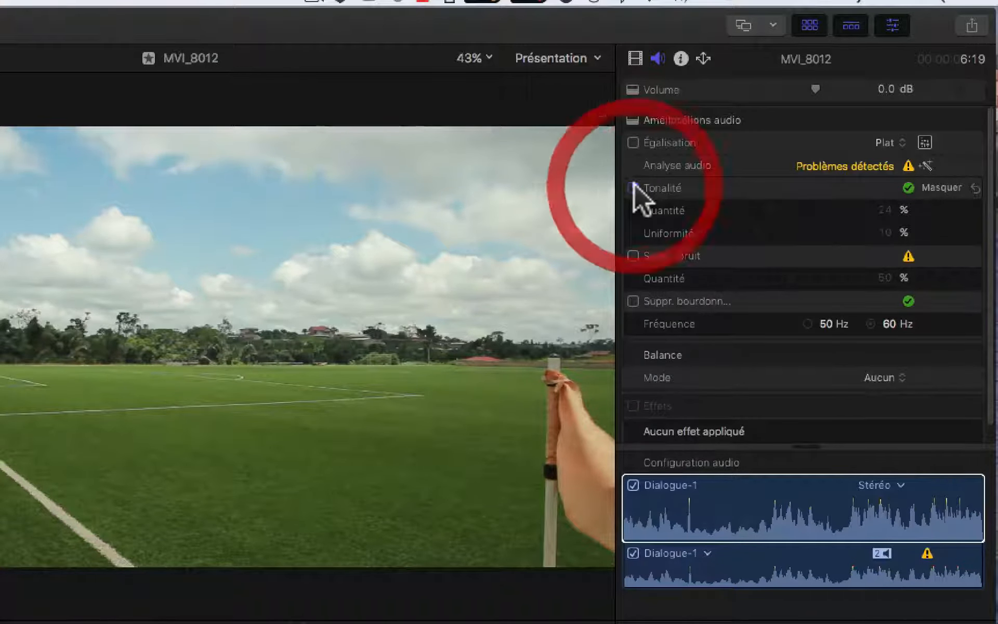
left_click(634, 185)
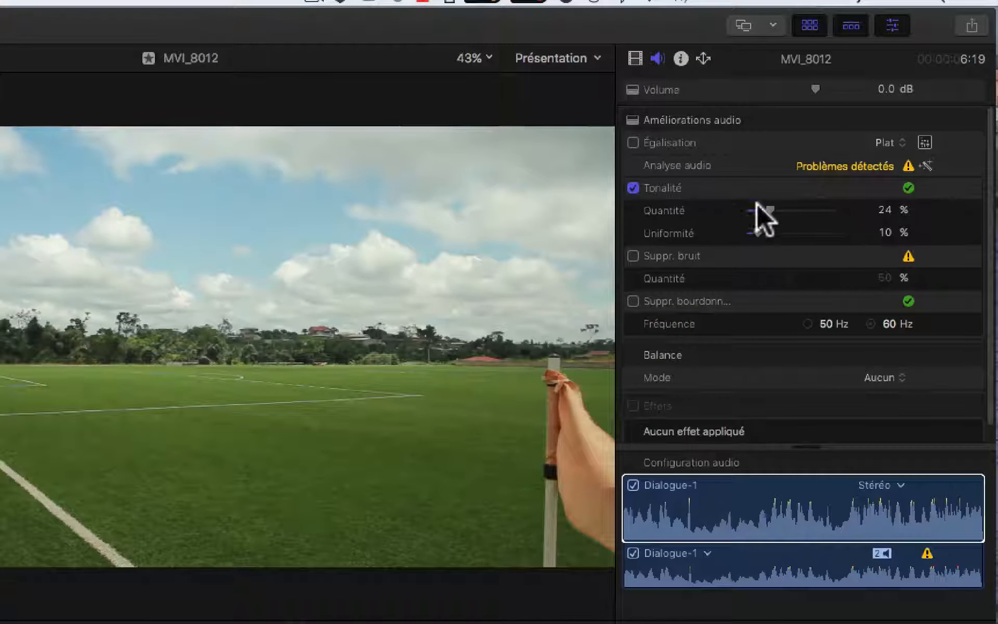
left_click(634, 187)
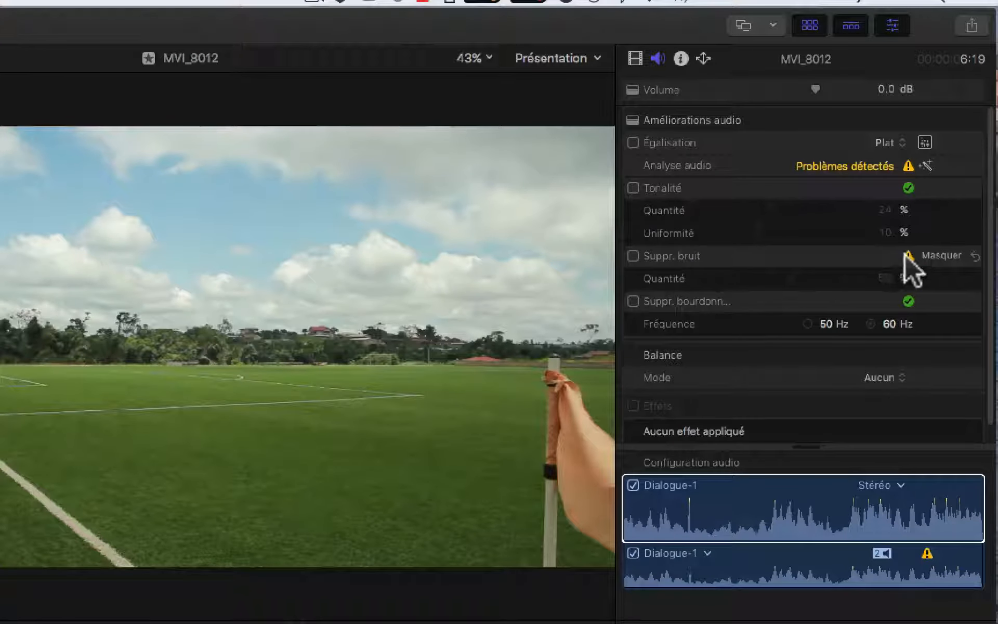
left_click(631, 255)
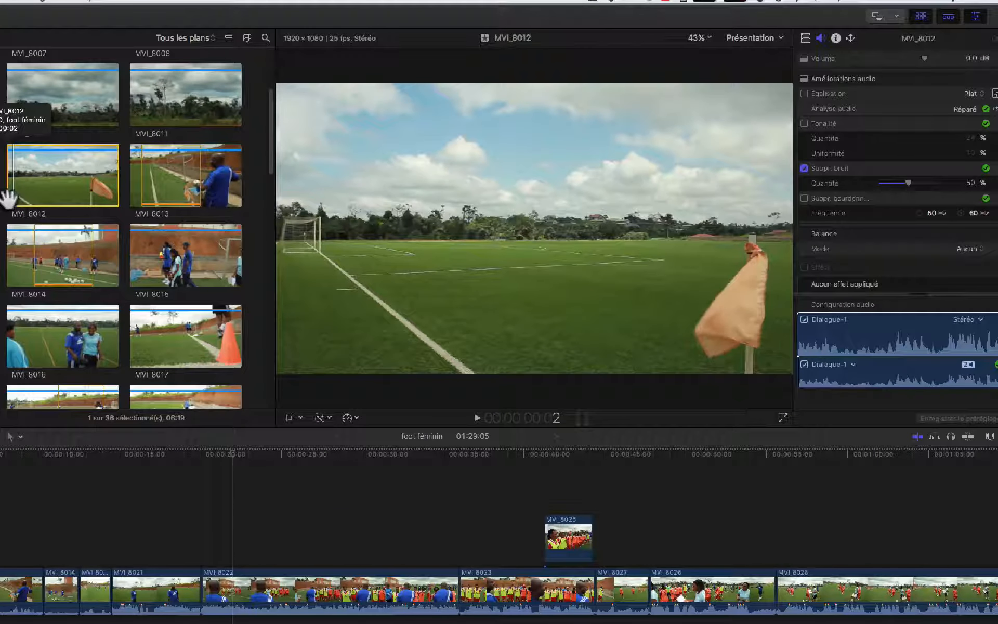
Step: Play clip MVI_8012 from its beginning to listen to the sound with noise removal enabled
key("space")
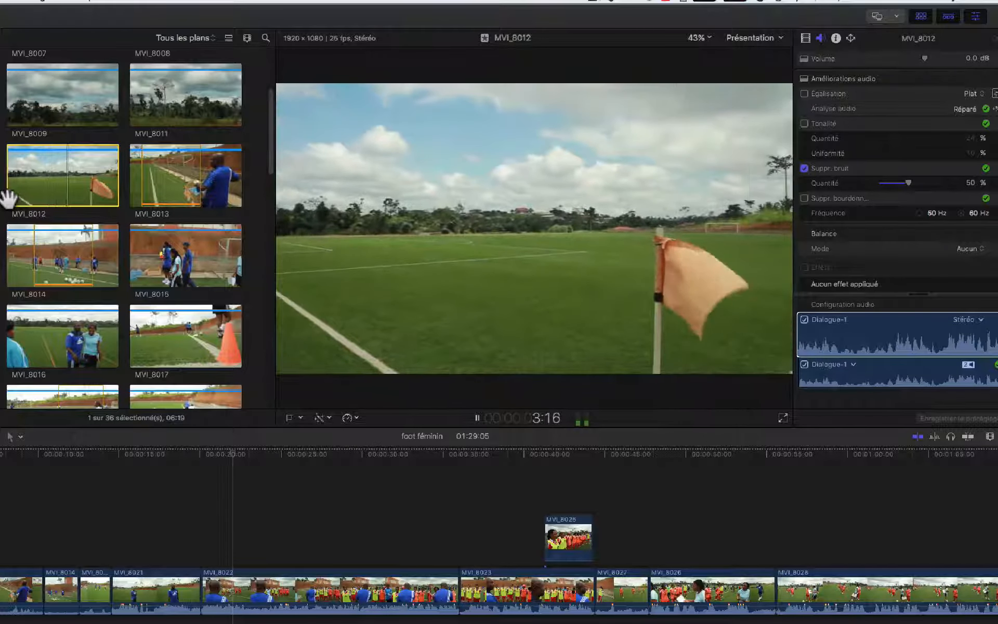
key("space")
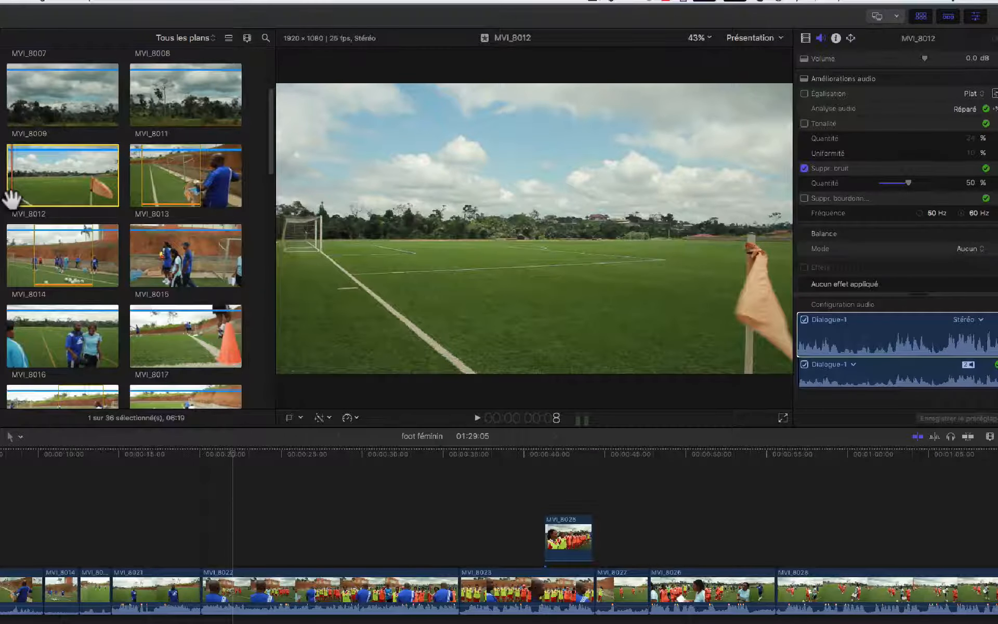
key("space")
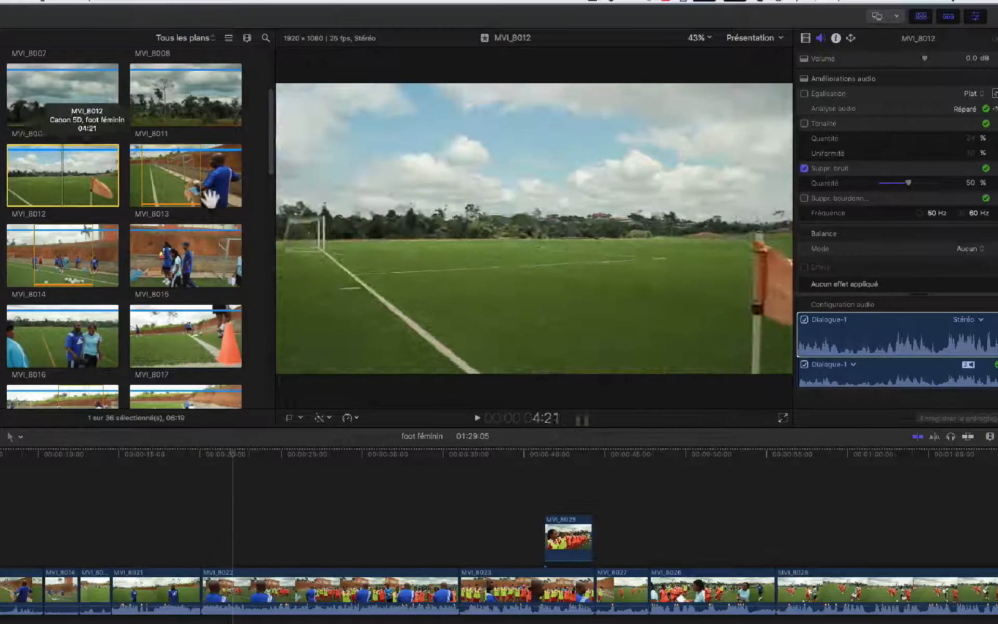
key("space")
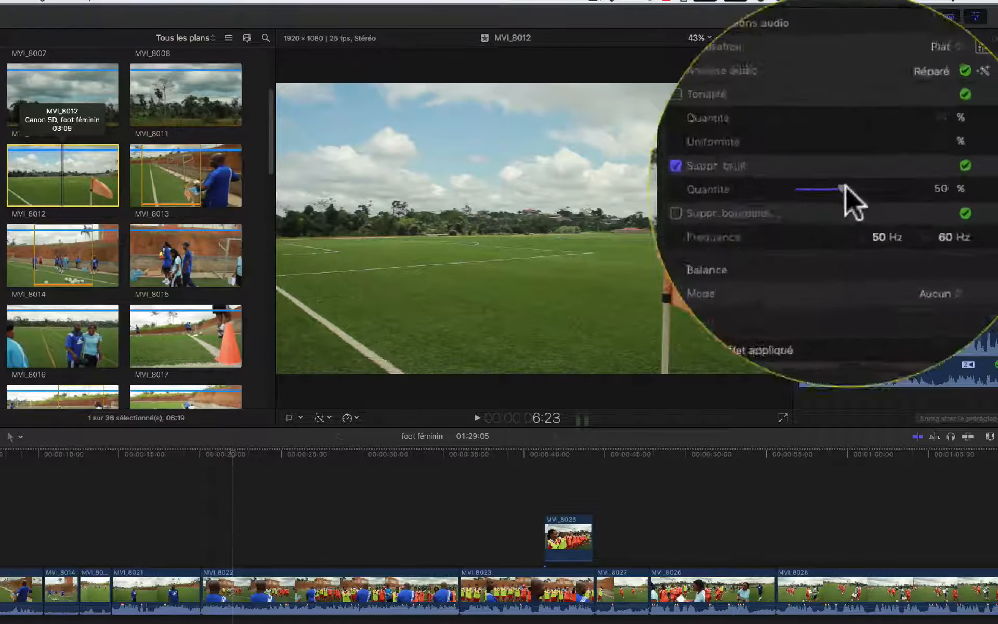
Step: Set the noise removal amount of clip MVI_8012 to 38 % and play the clip to check the sound
left_click_drag(786, 245, 797, 234)
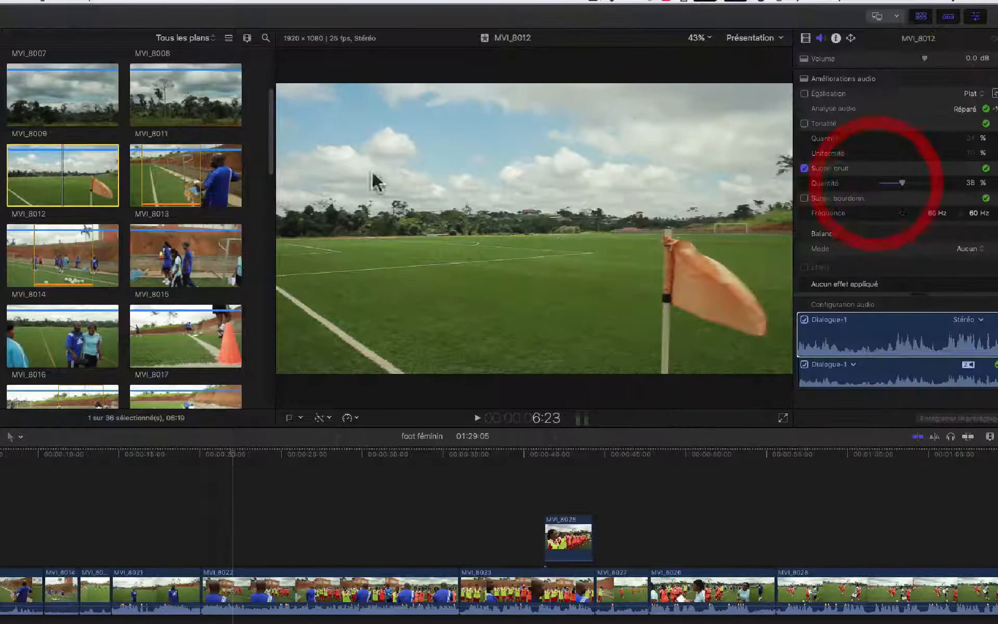
key("space")
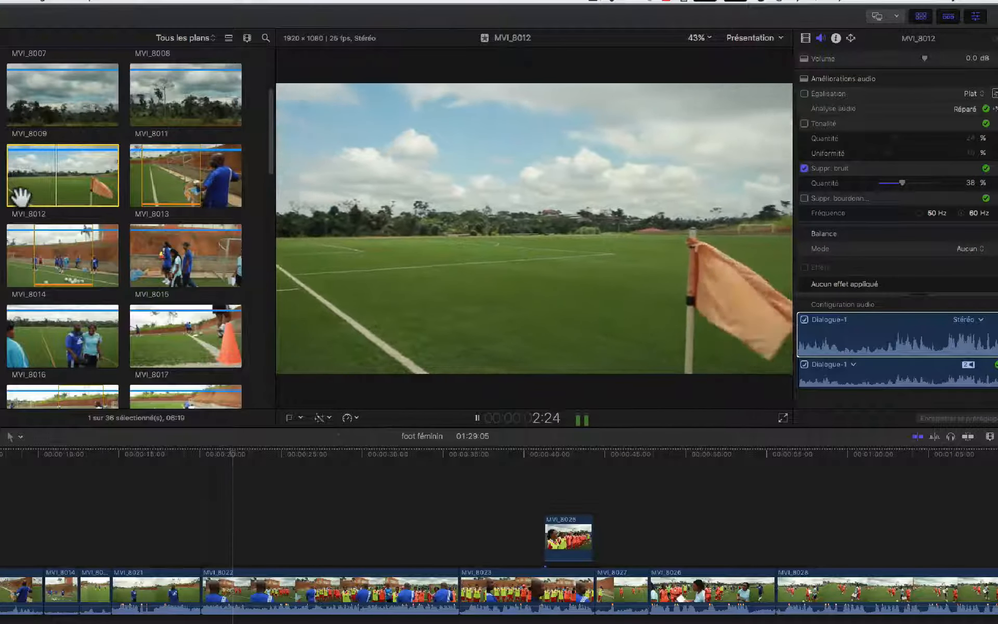
key("space")
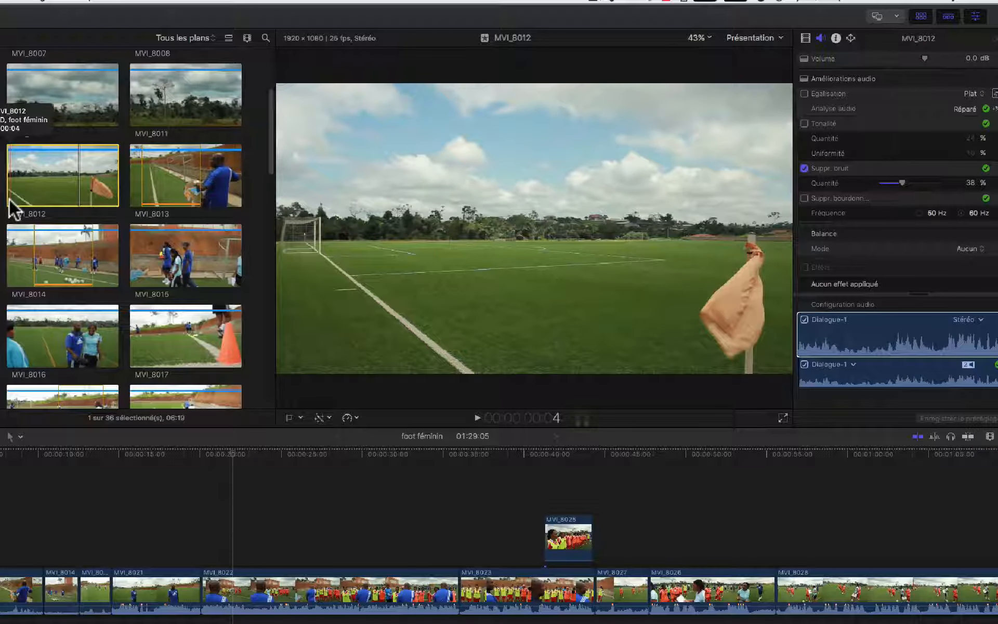
key("space")
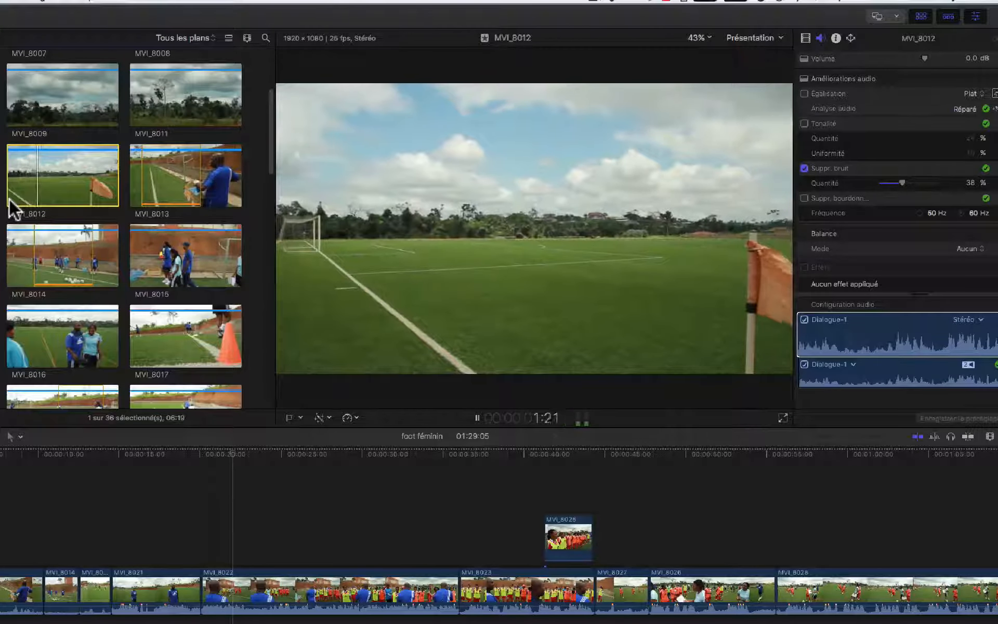
key("space")
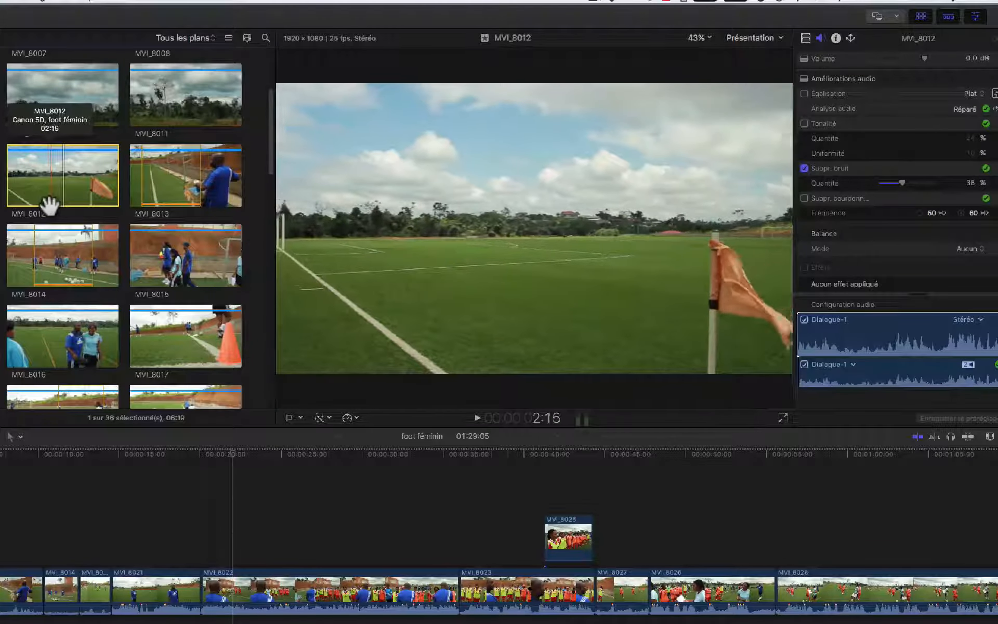
Step: Select a range about 2:06 long in clip MVI_8012 and add it to the foot féminin timeline
left_click(46, 207)
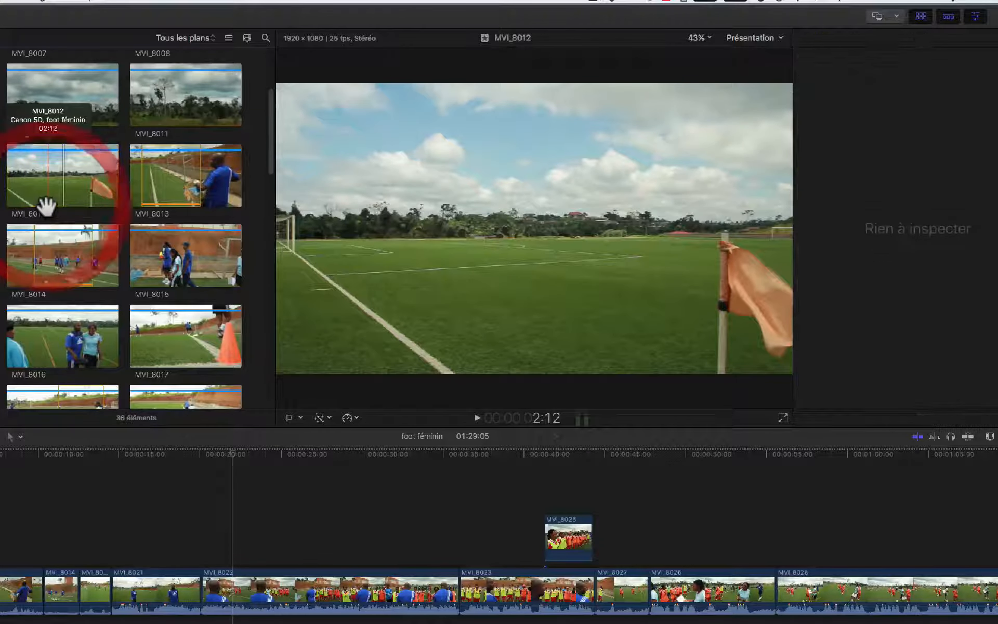
left_click(23, 175)
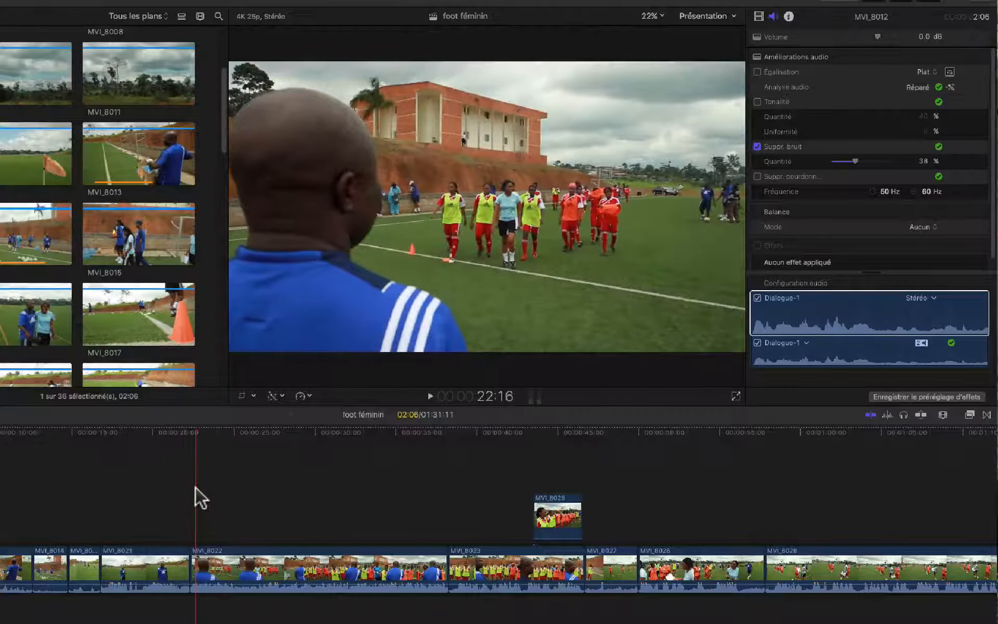
Step: Play the beginning of clip MVI_8022 in the timeline to listen to its uncorrected sound
key("space")
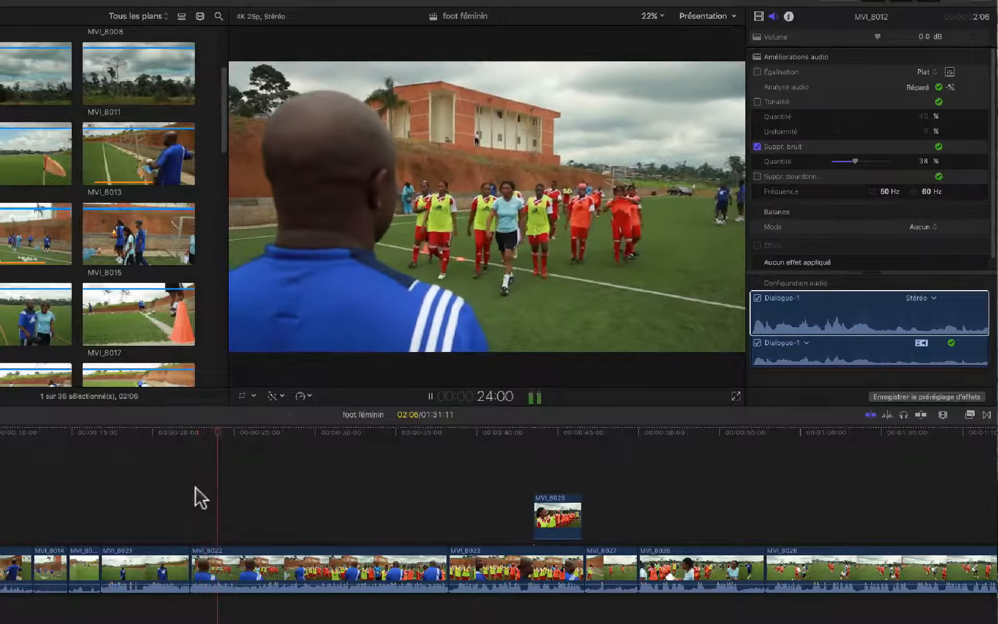
key("space")
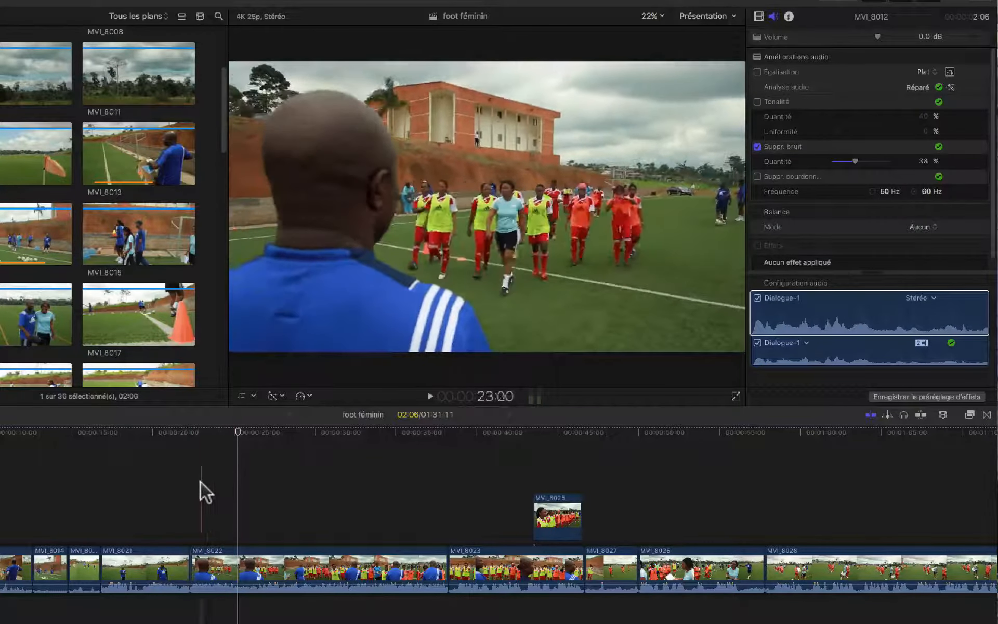
key("space")
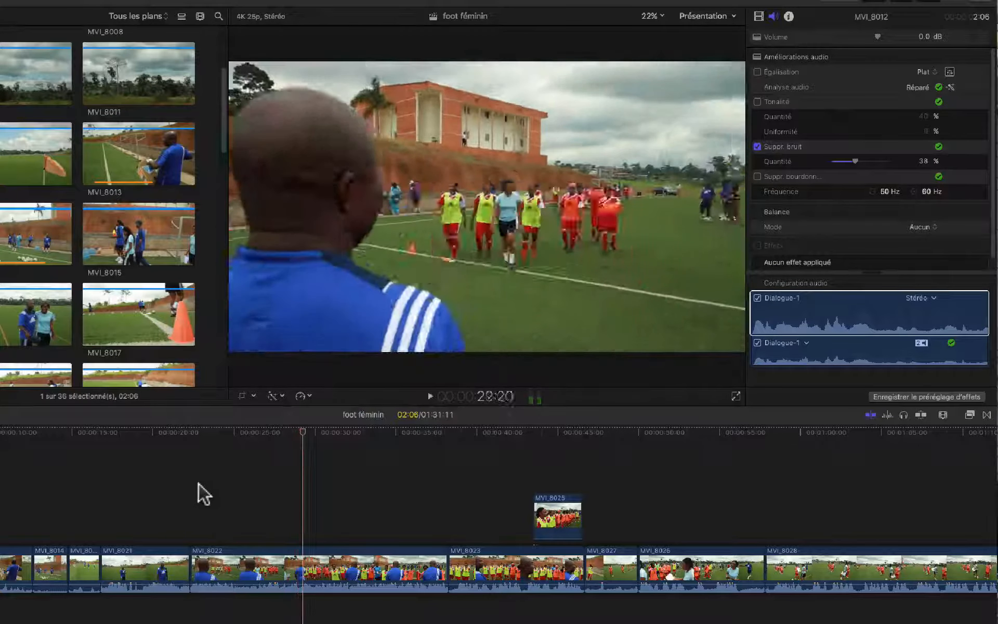
left_click(199, 500)
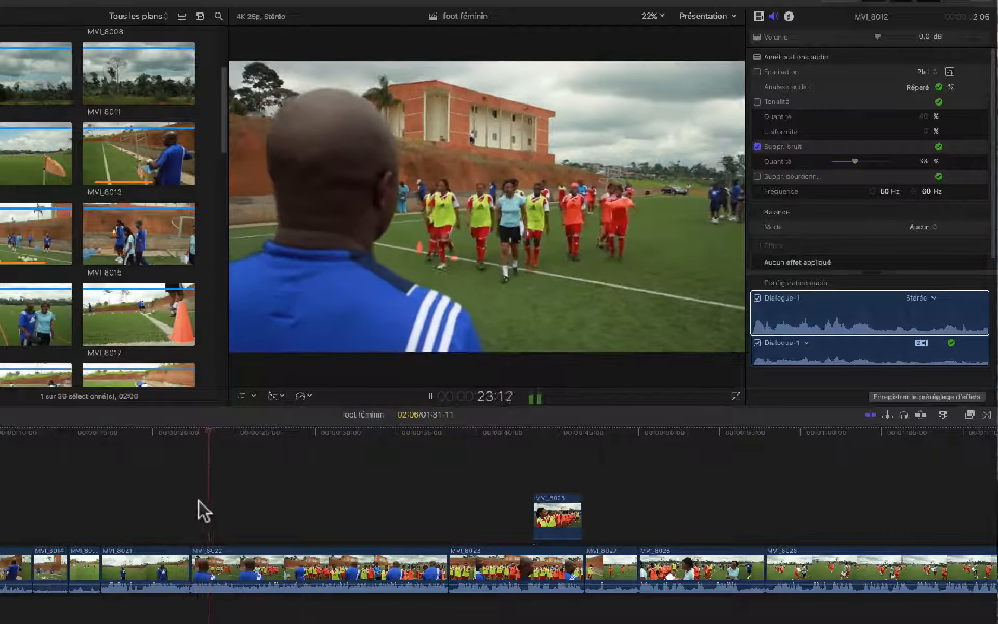
key("space")
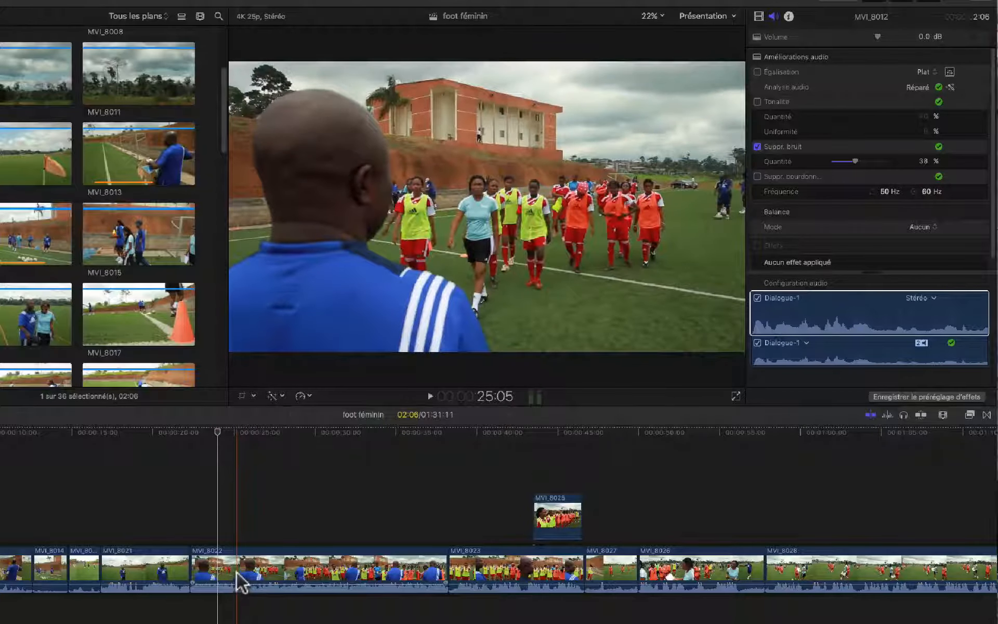
Step: Apply automatic audio enhancement to clip MVI_8022 in the timeline
left_click(241, 572)
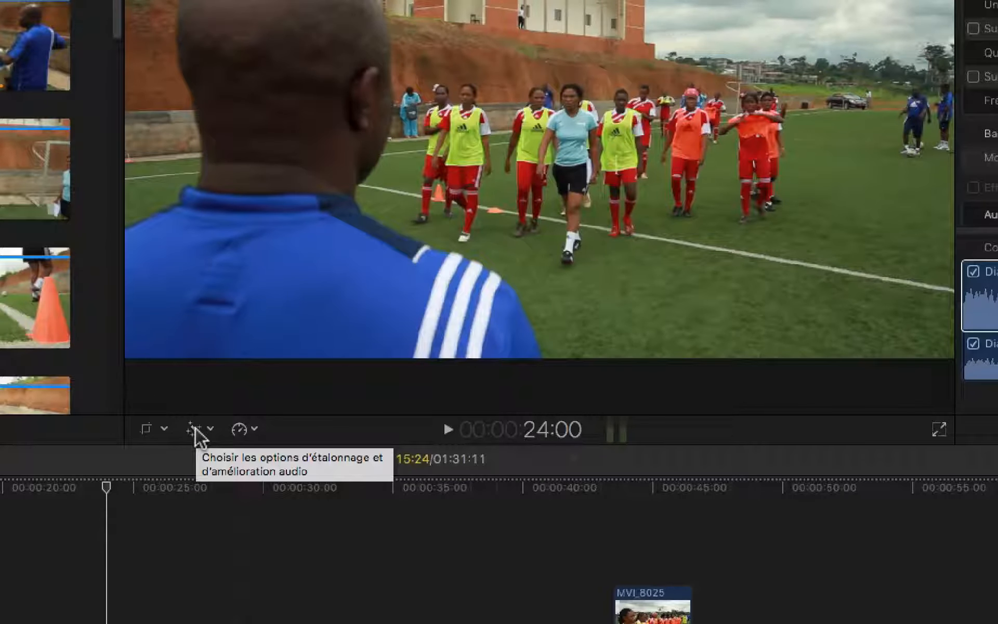
left_click(195, 428)
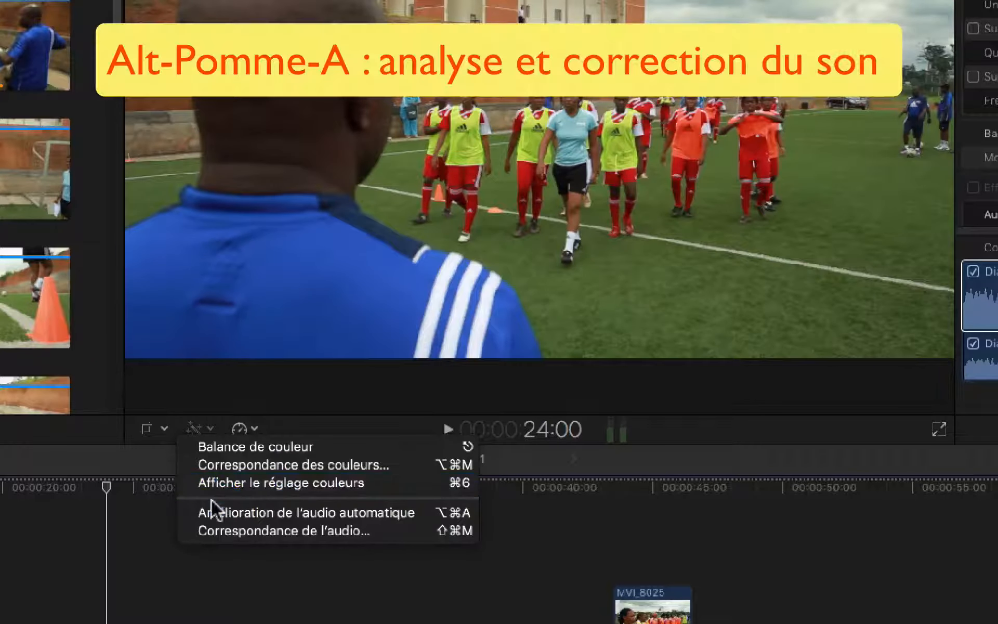
left_click(213, 512)
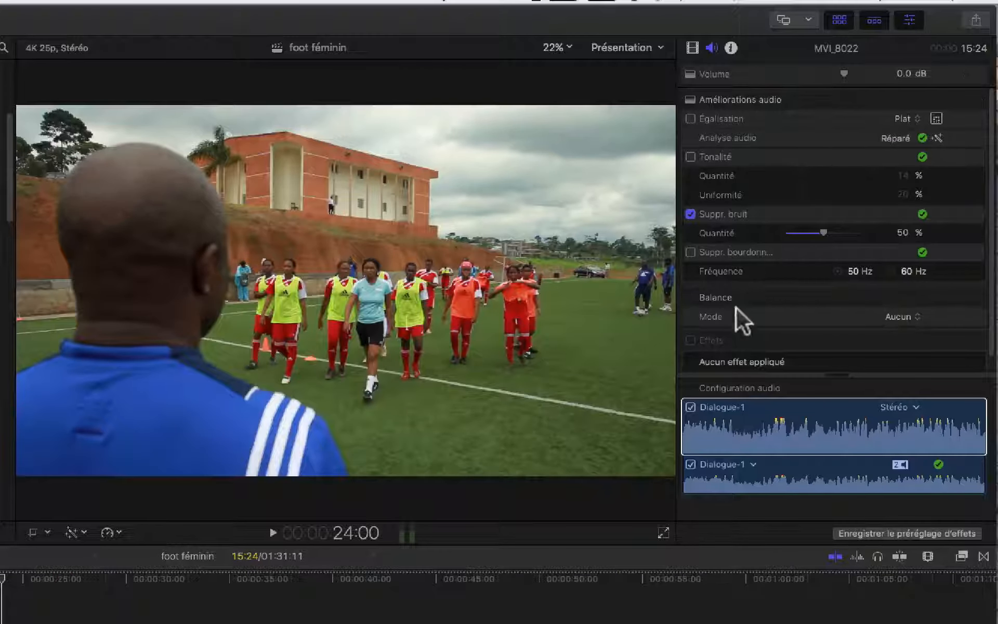
Step: Play clip MVI_8022 from its beginning again to listen to the corrected sound
key("space")
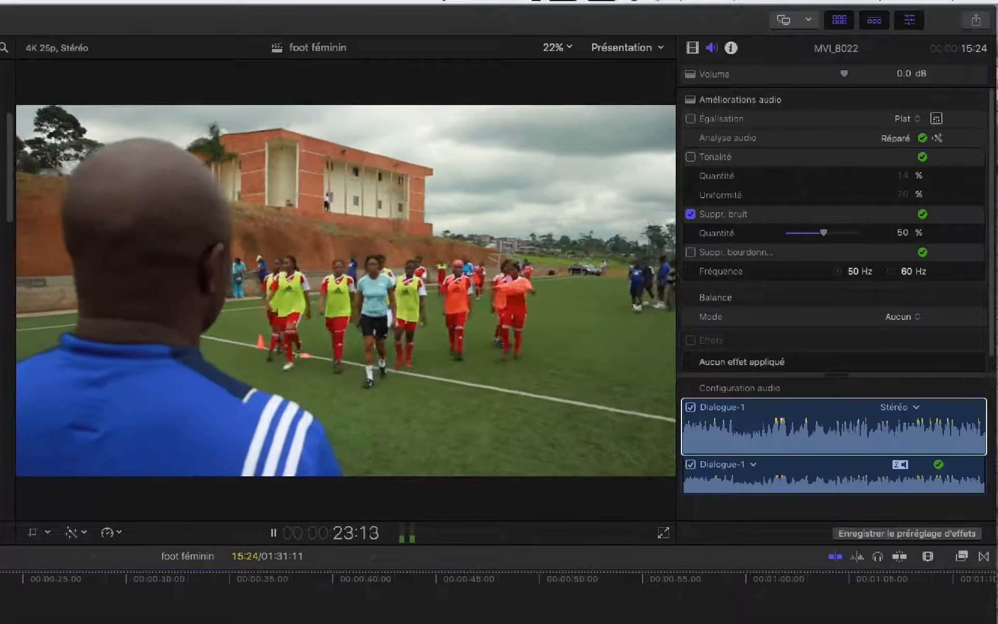
key("space")
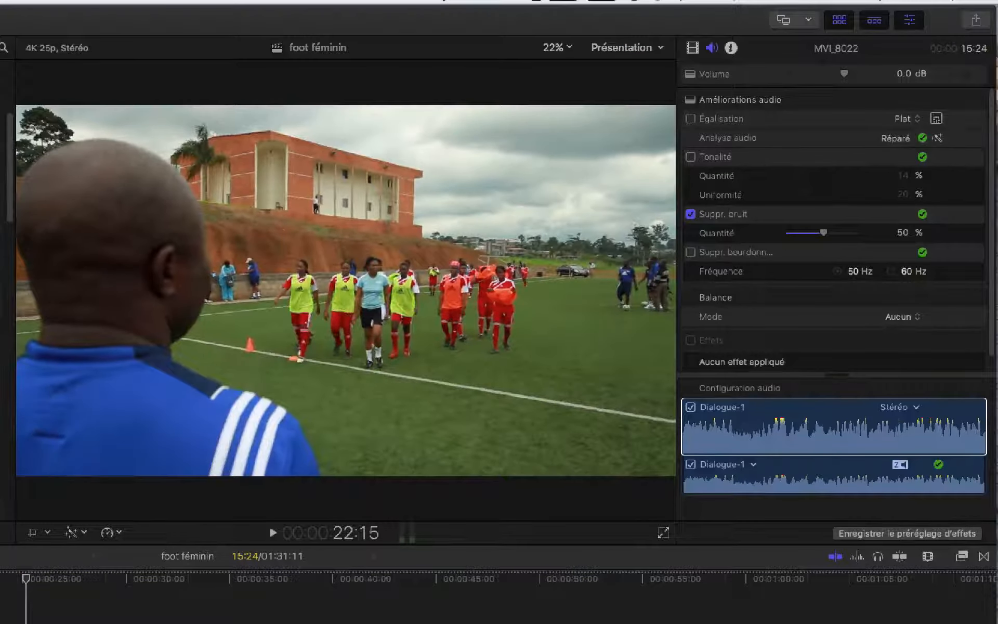
key("space")
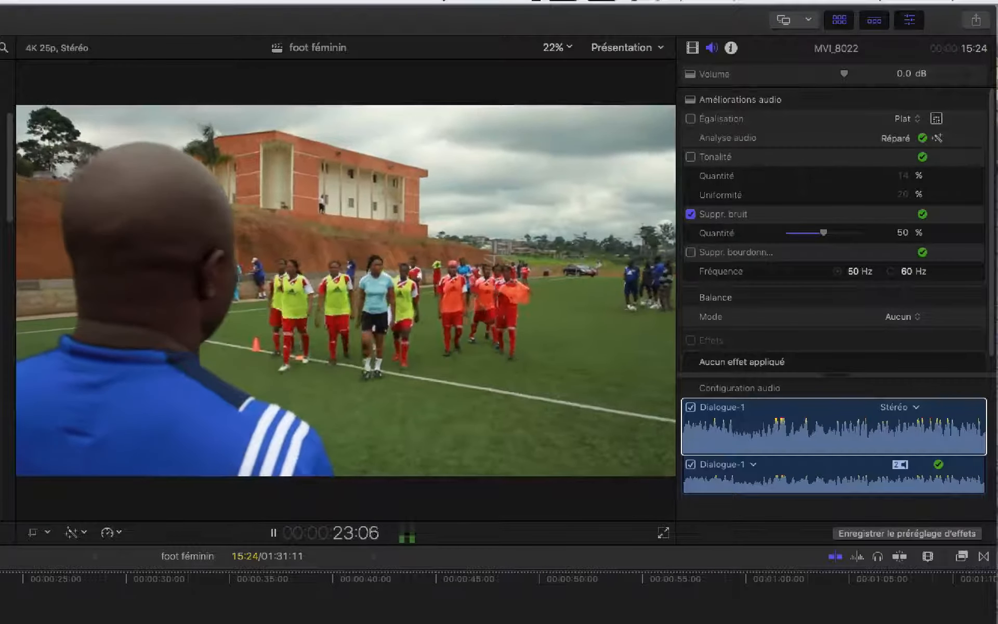
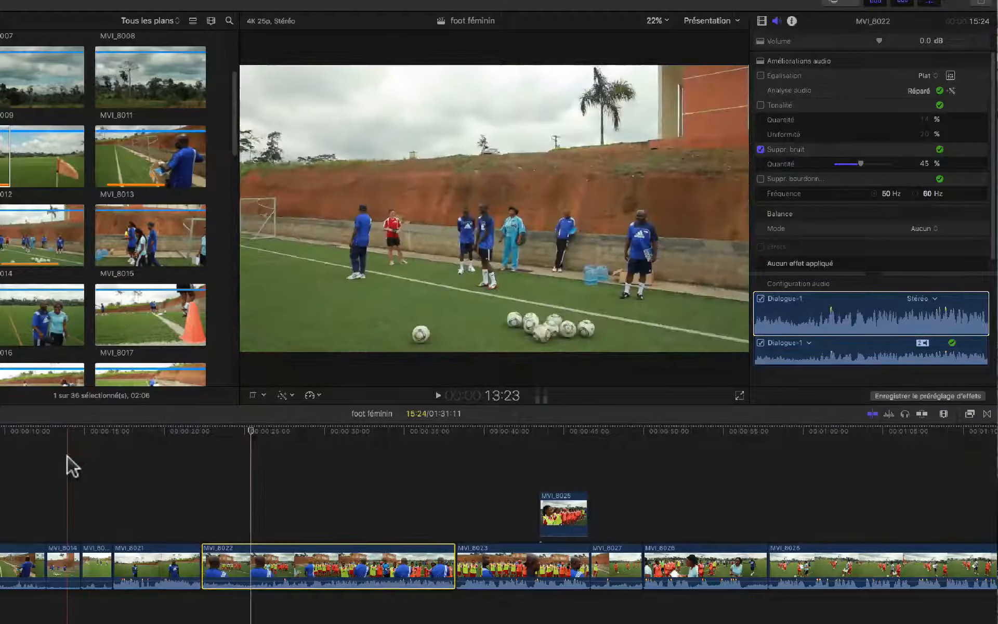
Step: Listen to clip MVI_8014 in the timeline and enable its Tonalité correction
left_click(67, 456)
left_click(66, 553)
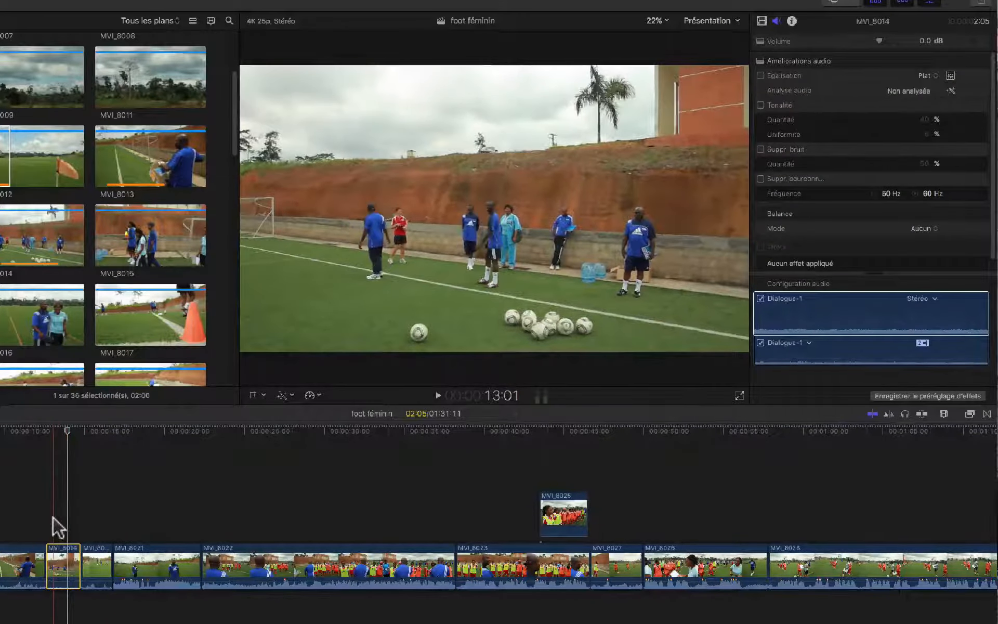
key("space")
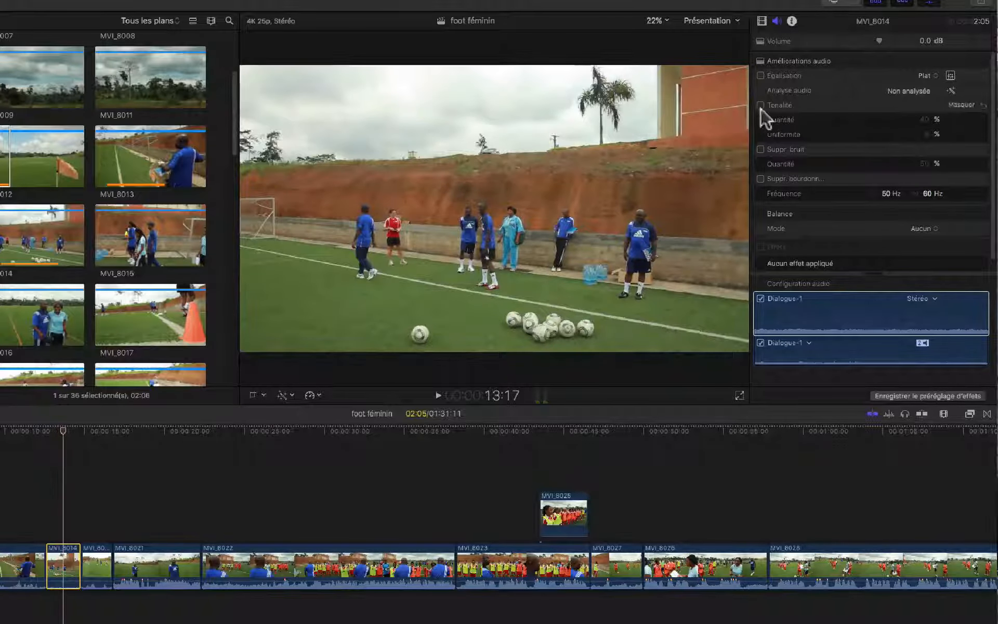
left_click(760, 105)
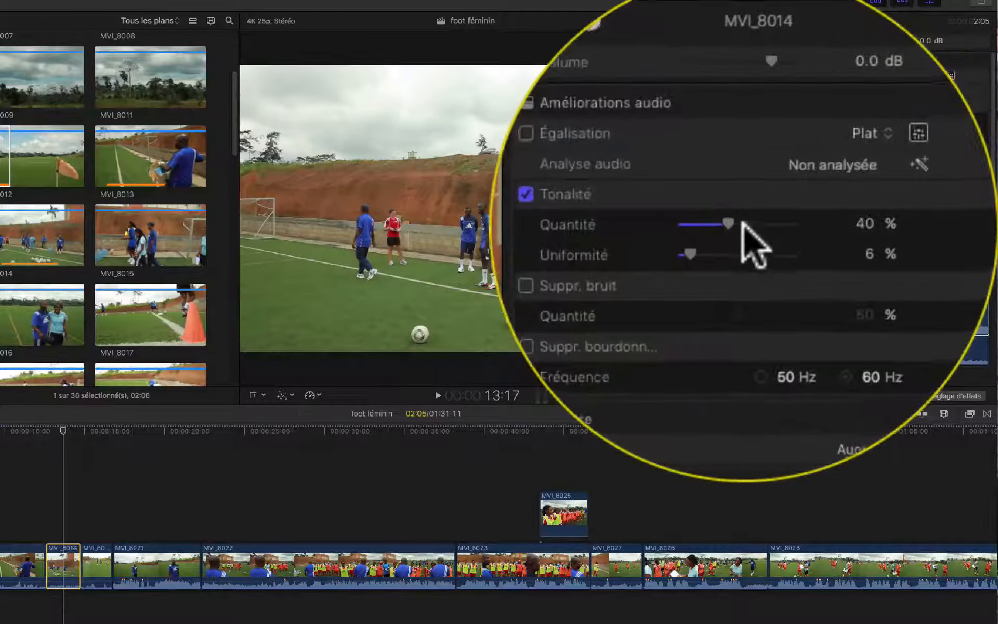
Step: Set clip MVI_8014's Tonalité Uniformité to 21 % and compare the sound with Quantité at 100 % and at 55 %
mouse_move(780, 195)
left_mouse_down()
mouse_move(759, 234)
mouse_move(791, 240)
mouse_move(748, 234)
mouse_move(774, 229)
mouse_move(759, 229)
mouse_move(753, 245)
mouse_move(848, 136)
left_mouse_up()
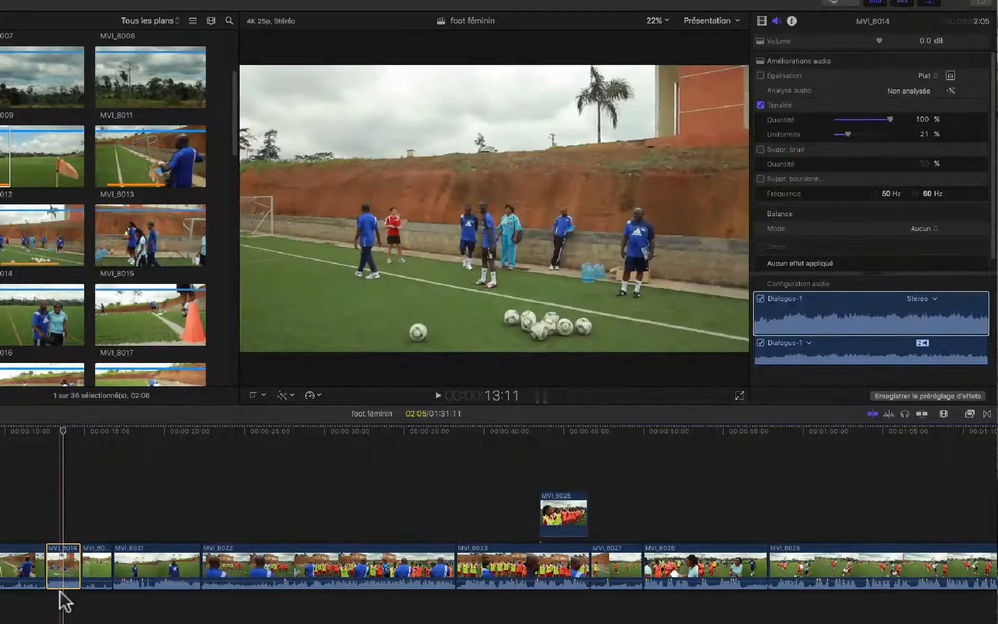
key("space")
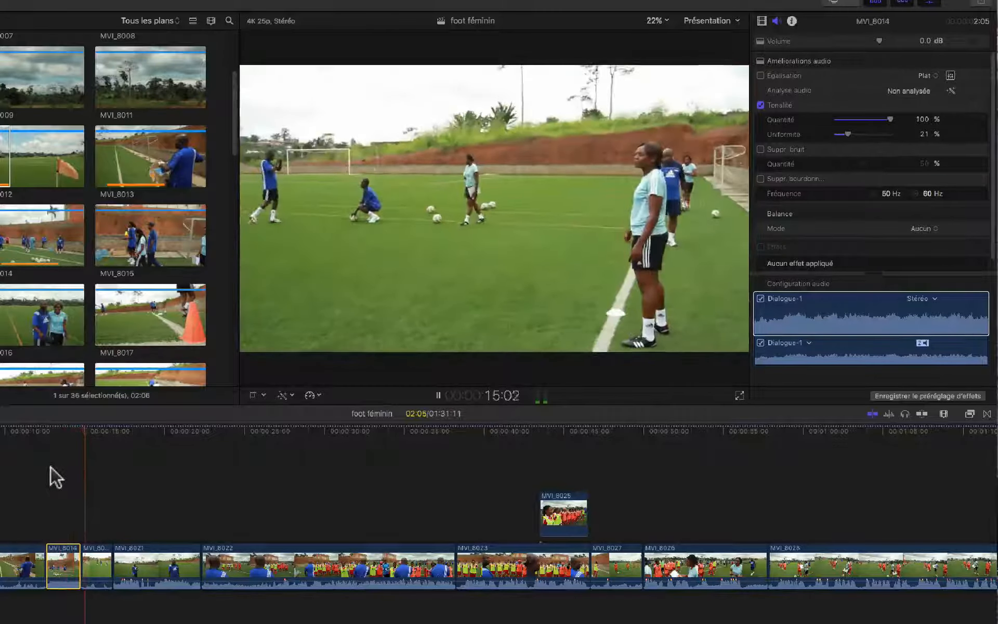
left_click_drag(890, 119, 868, 119)
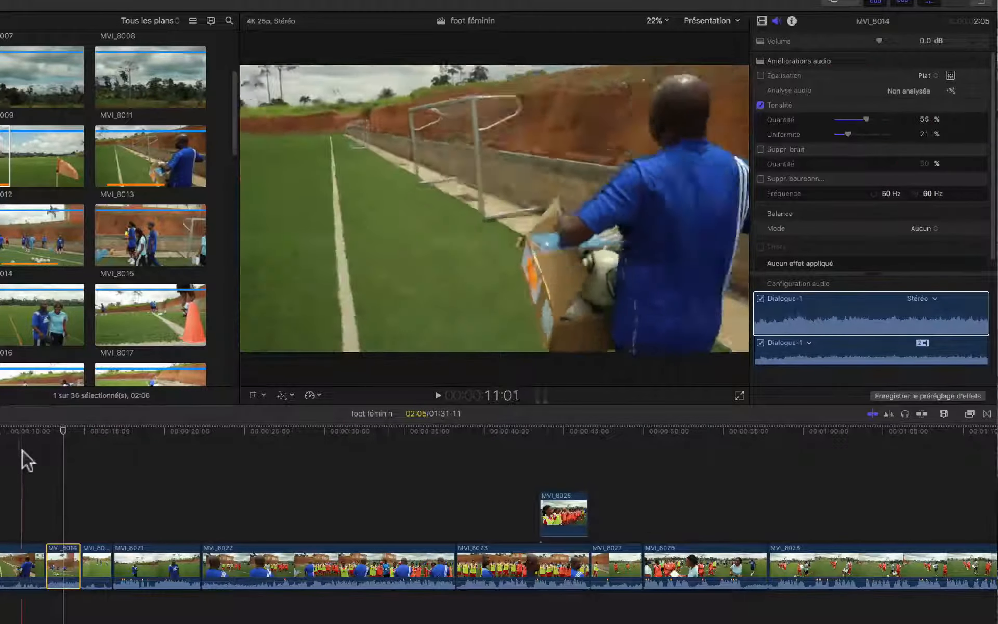
key("space")
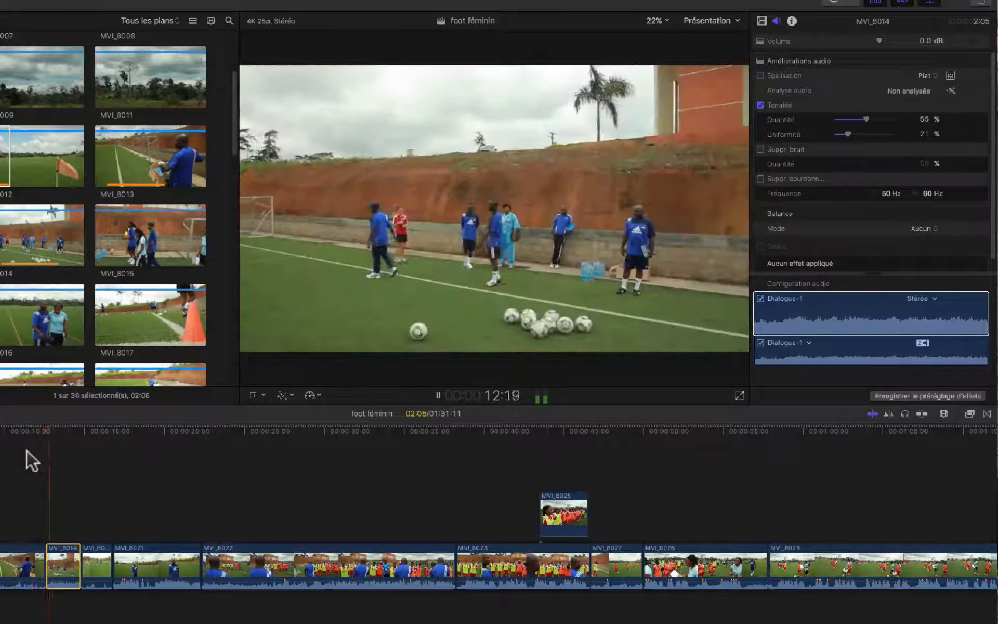
Step: Set the Tonalité Quantité of clip MVI_8014 to 37 % and play the clip
left_click_drag(856, 119, 856, 119)
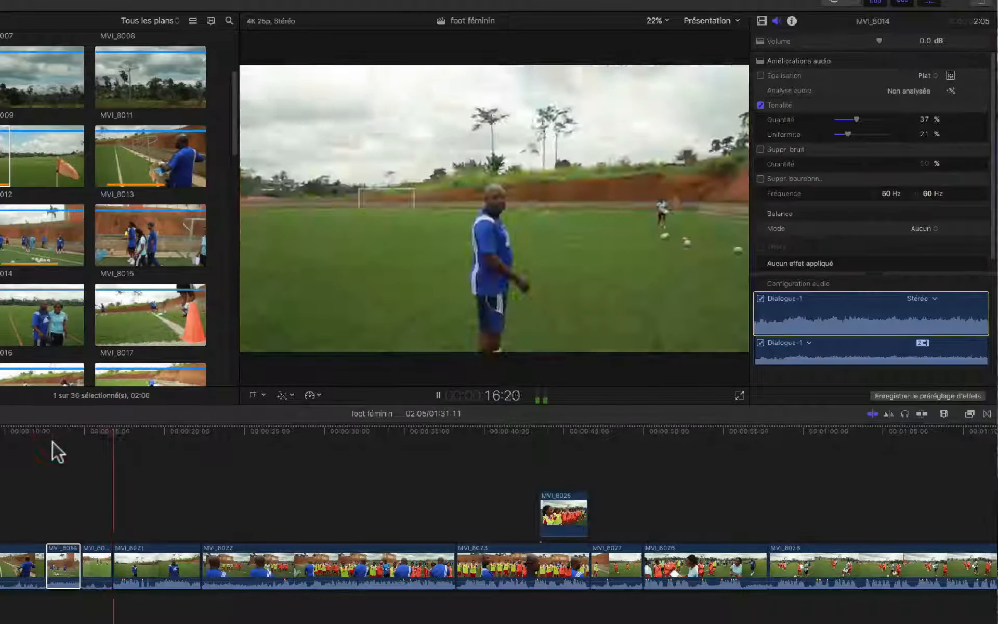
left_click(52, 441)
left_click(52, 457)
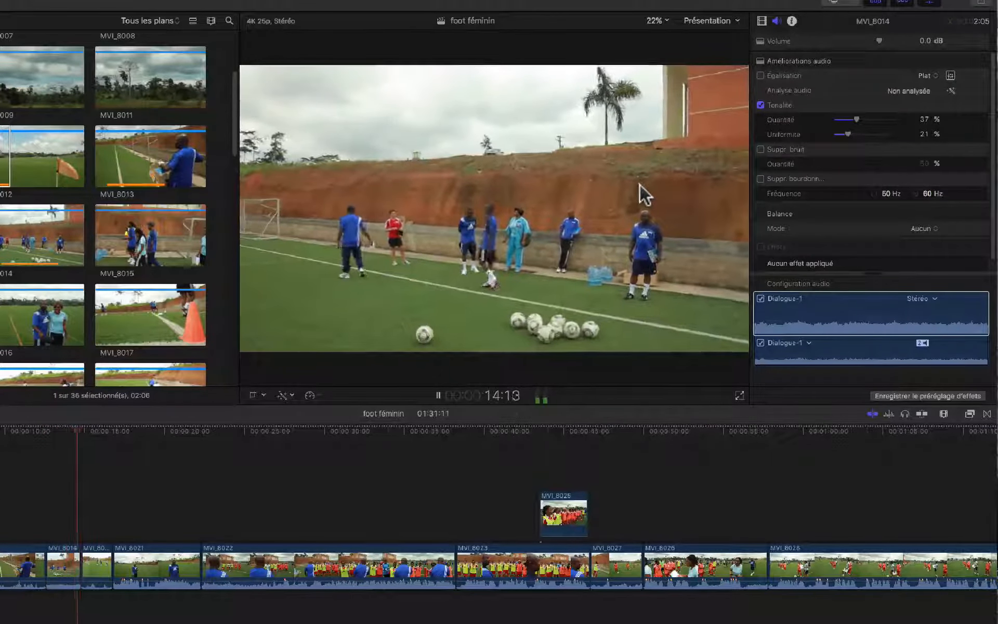
key("space")
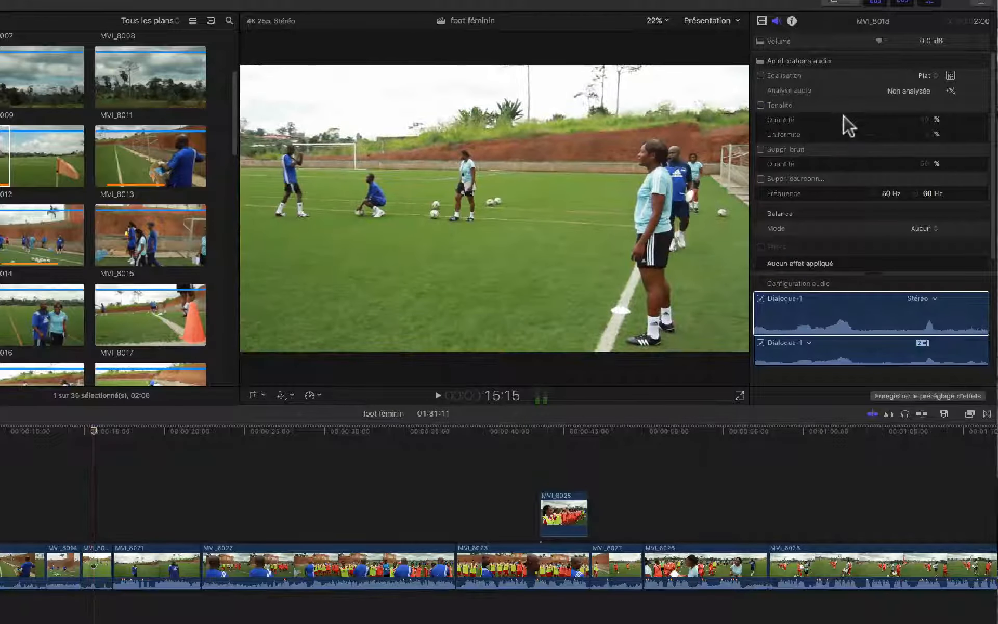
Step: Lower the Tonalité Quantité of clip MVI_8014 to 19 % and listen to the clip again
left_click(71, 513)
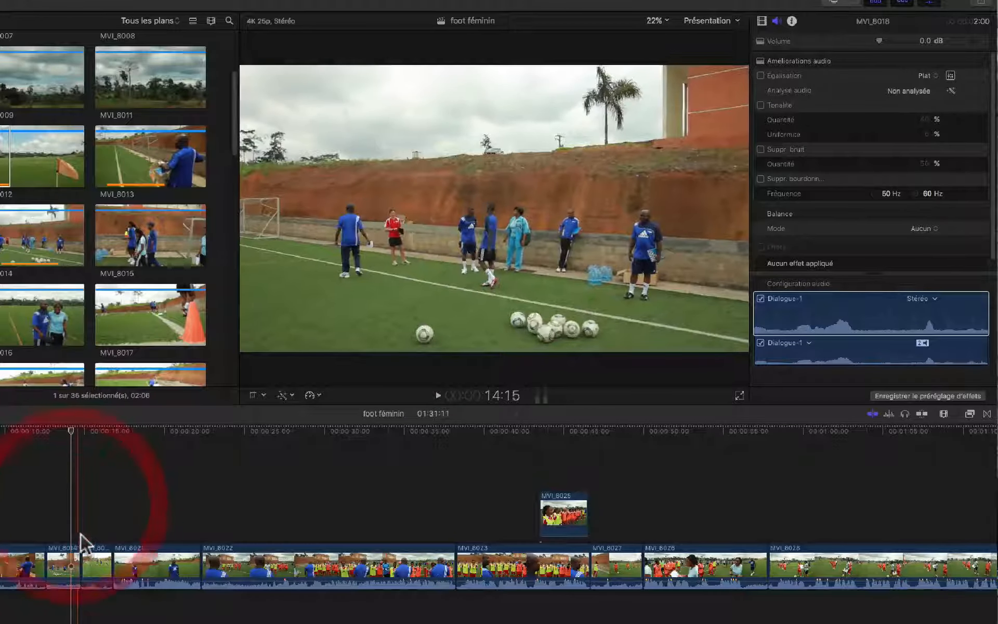
left_click_drag(851, 119, 842, 121)
key("space")
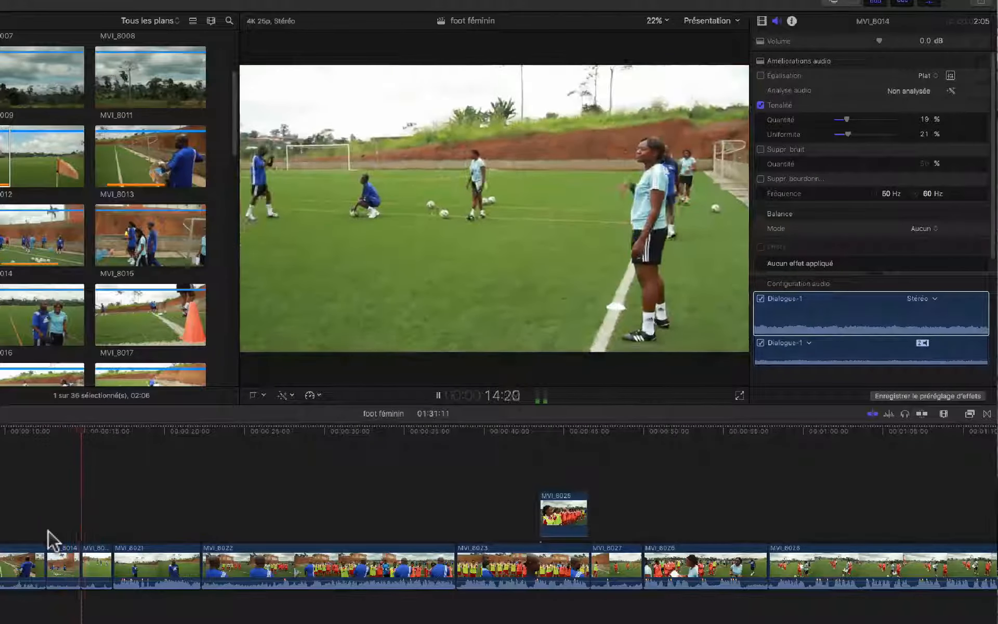
key("space")
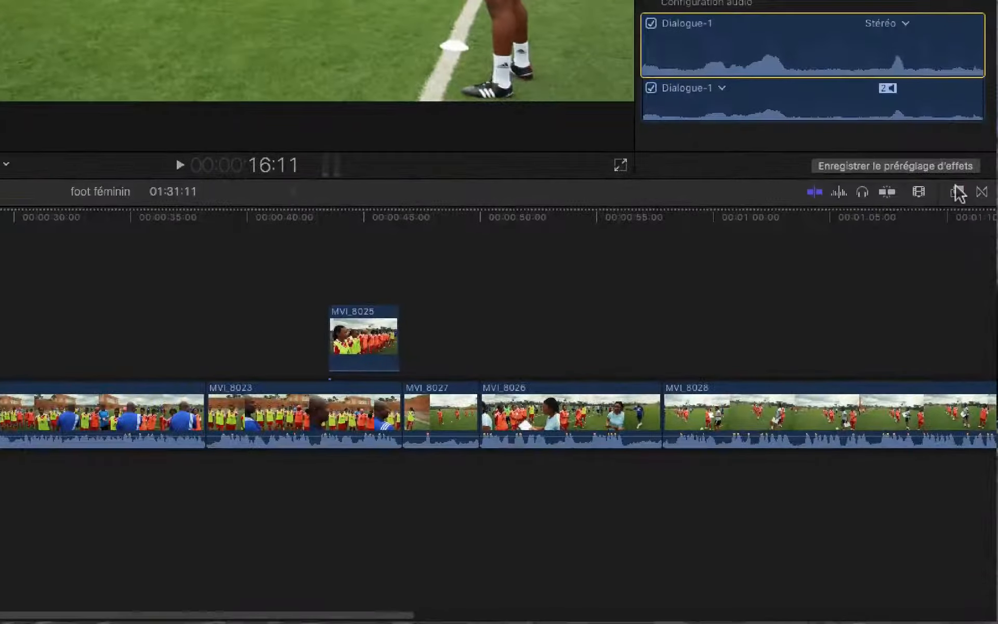
Step: Open the effects browser, widen it and show the Voix category of the audio effects
left_click(958, 193)
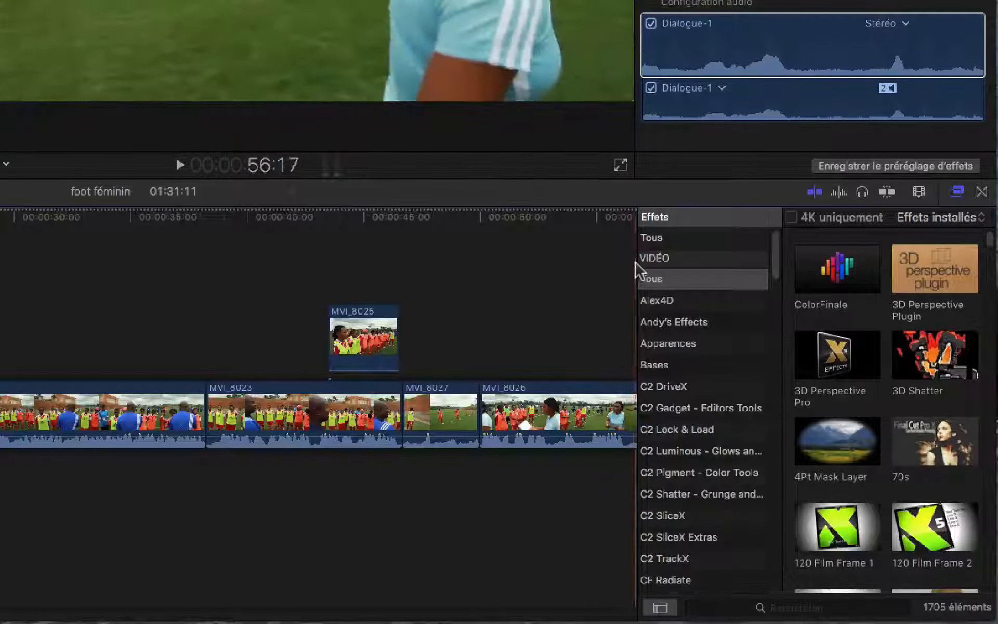
left_click_drag(640, 267, 501, 264)
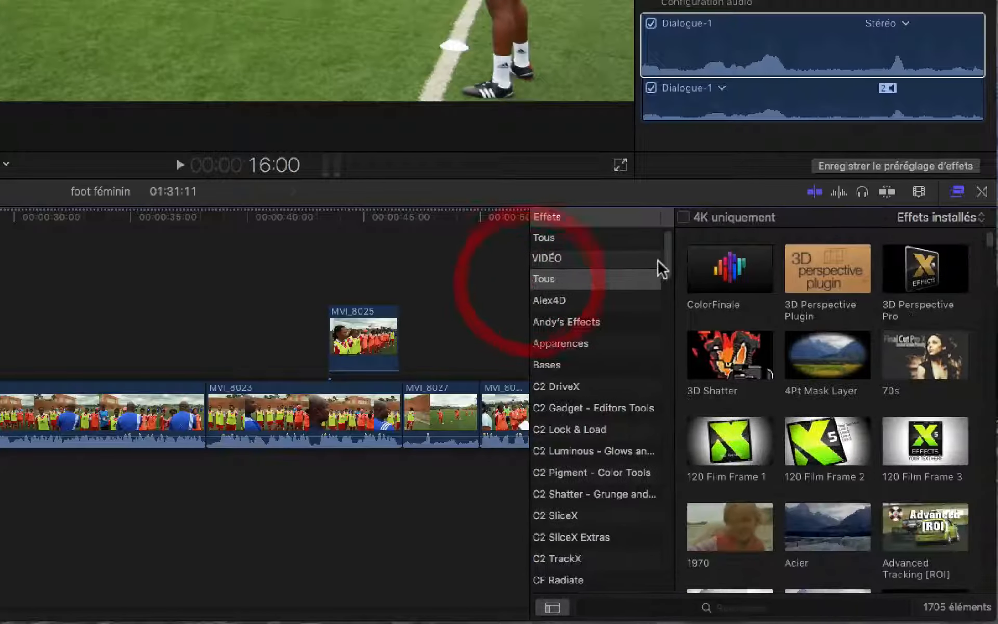
left_click_drag(669, 263, 697, 568)
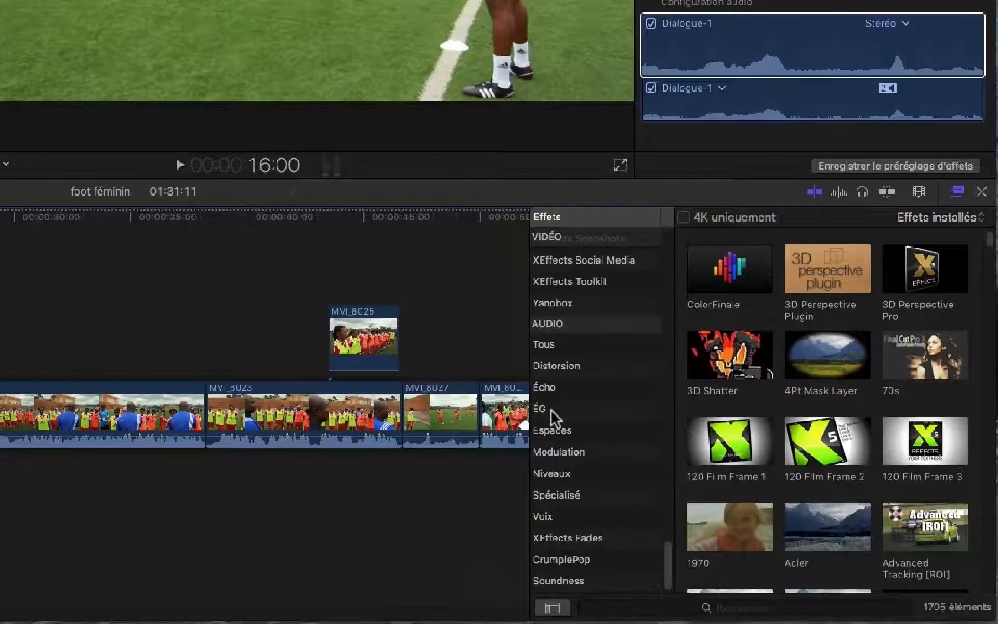
left_click(542, 518)
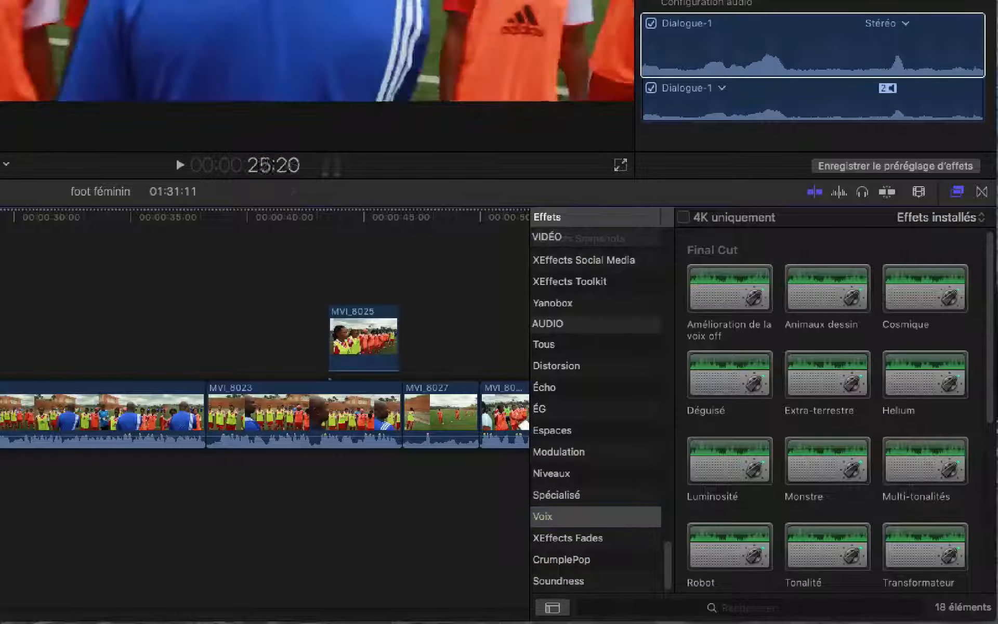
Step: Play the interview clip MVI_8036 near the end of the timeline to listen to its original voice
left_click_drag(1, 615, 352, 621)
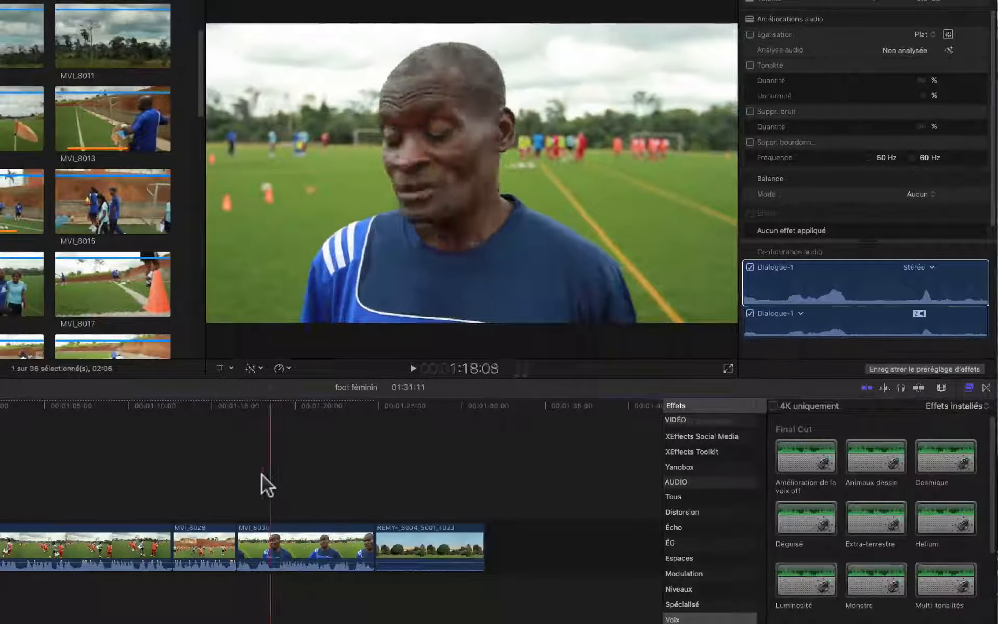
key("space")
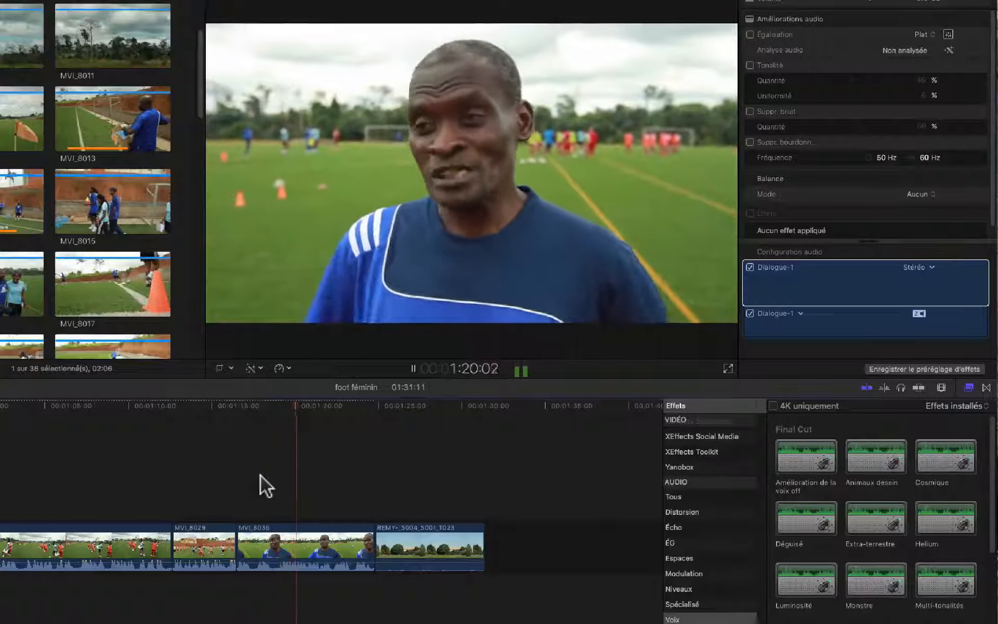
key("space")
Step: Try the Animaux dessin voice effect on clip MVI_8036 by playing it, and remove the effect
left_click_drag(866, 454, 303, 546)
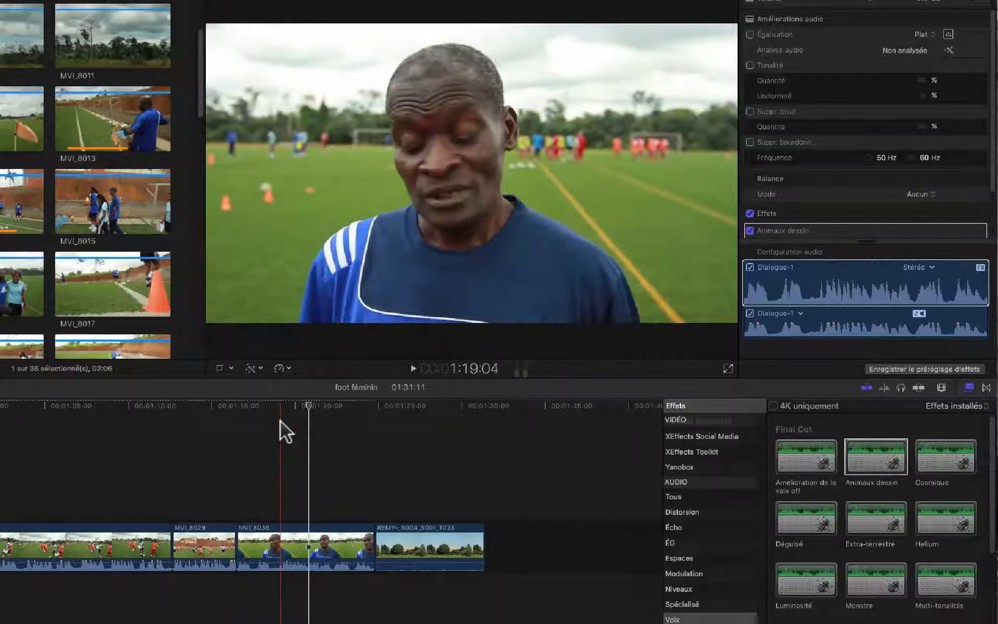
key("space")
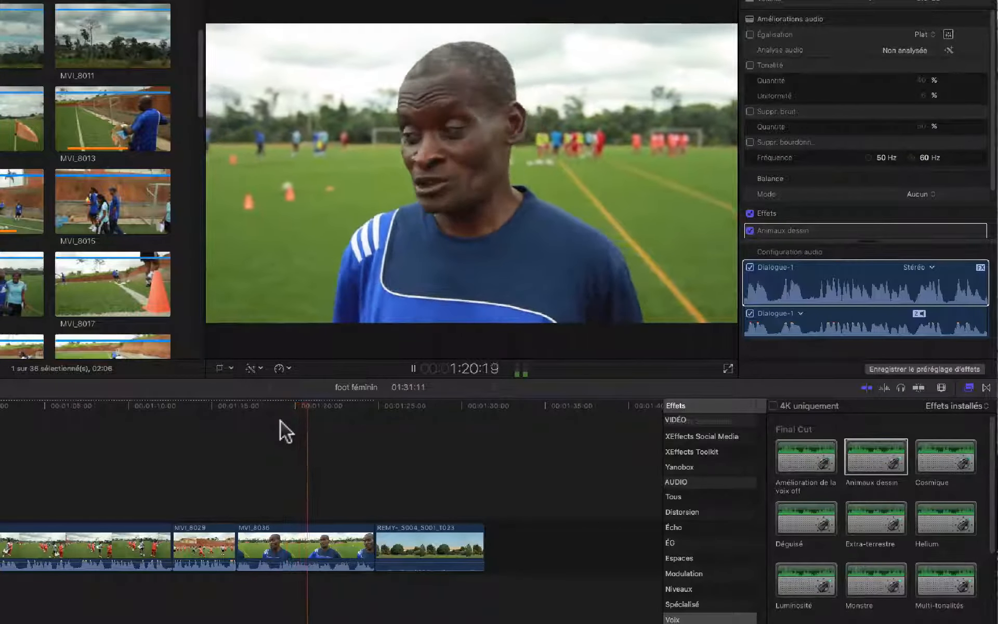
key("space")
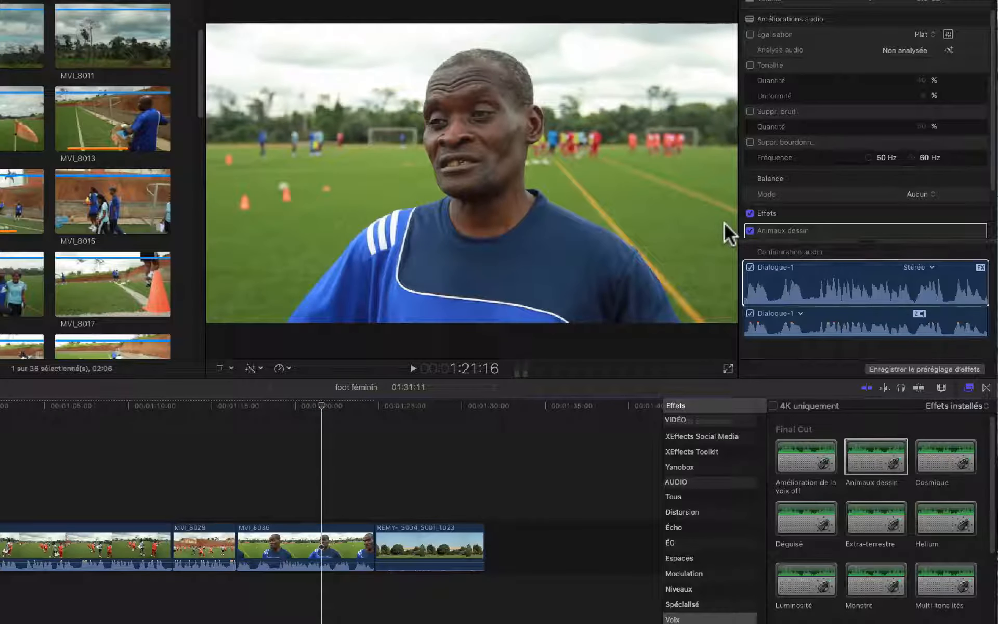
key("Delete")
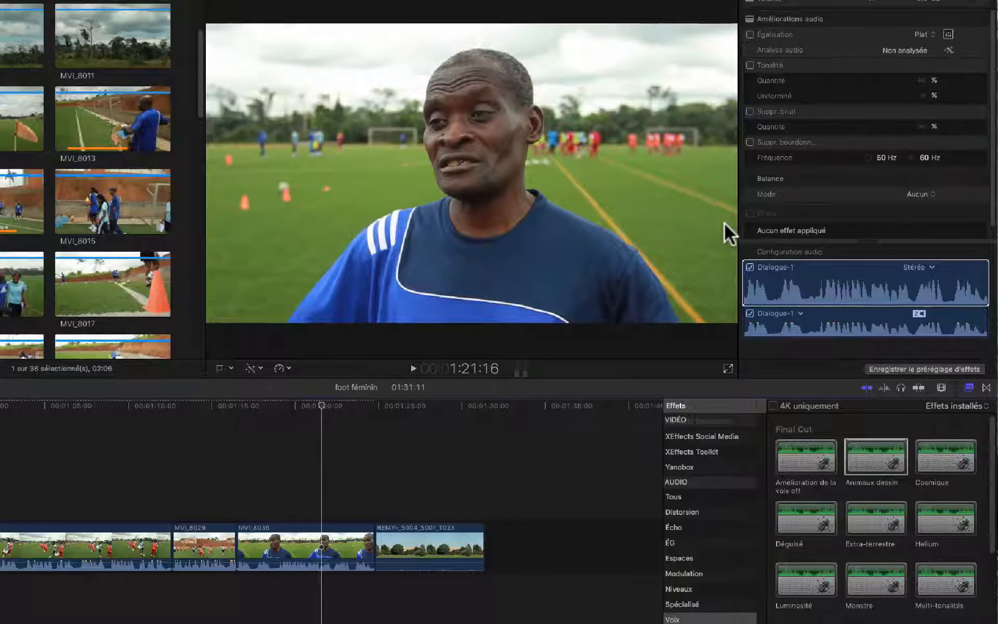
Step: Try the Téléphone effect from the Distorsion category on clip MVI_8036 by playing it, and remove the effect
left_click(694, 511)
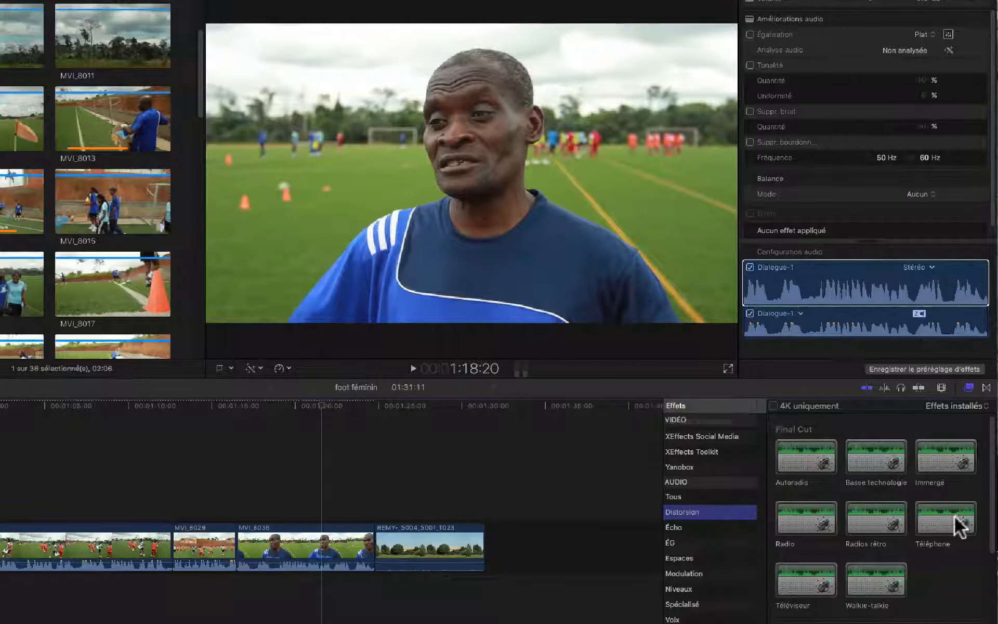
left_click_drag(961, 526, 291, 554)
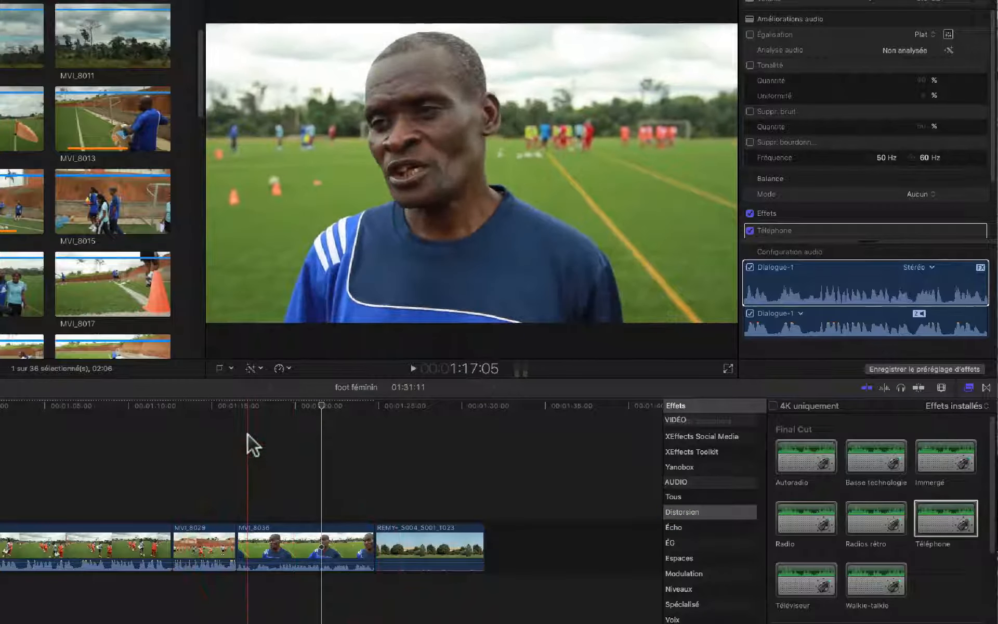
key("space")
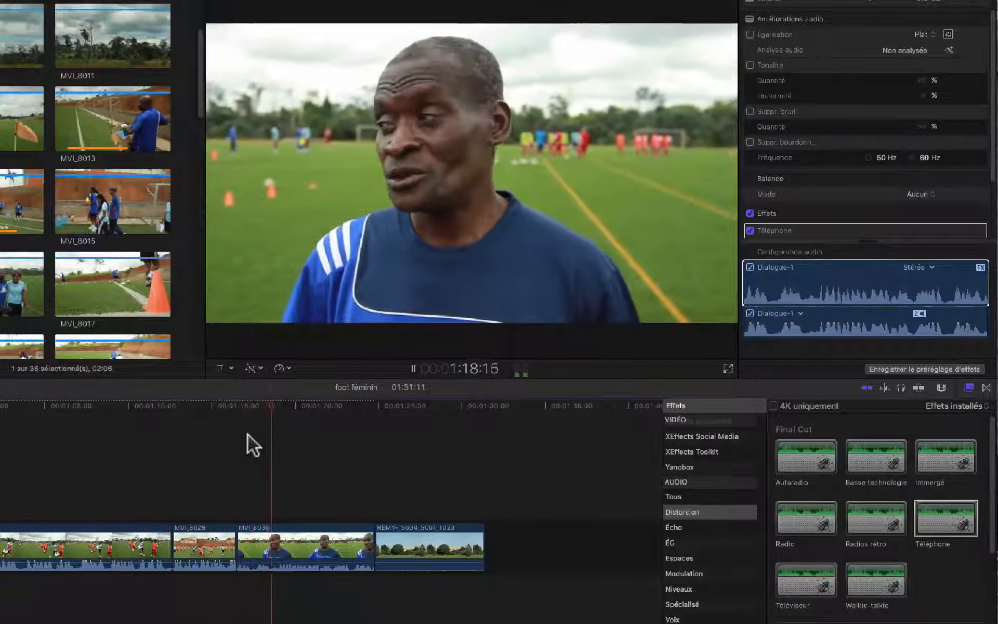
key("space")
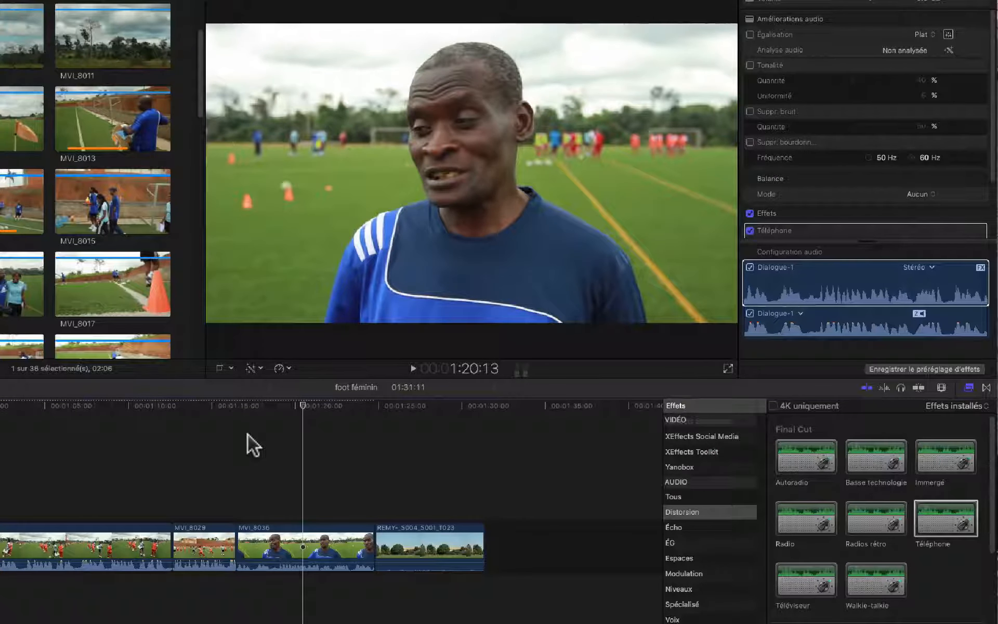
key("Delete")
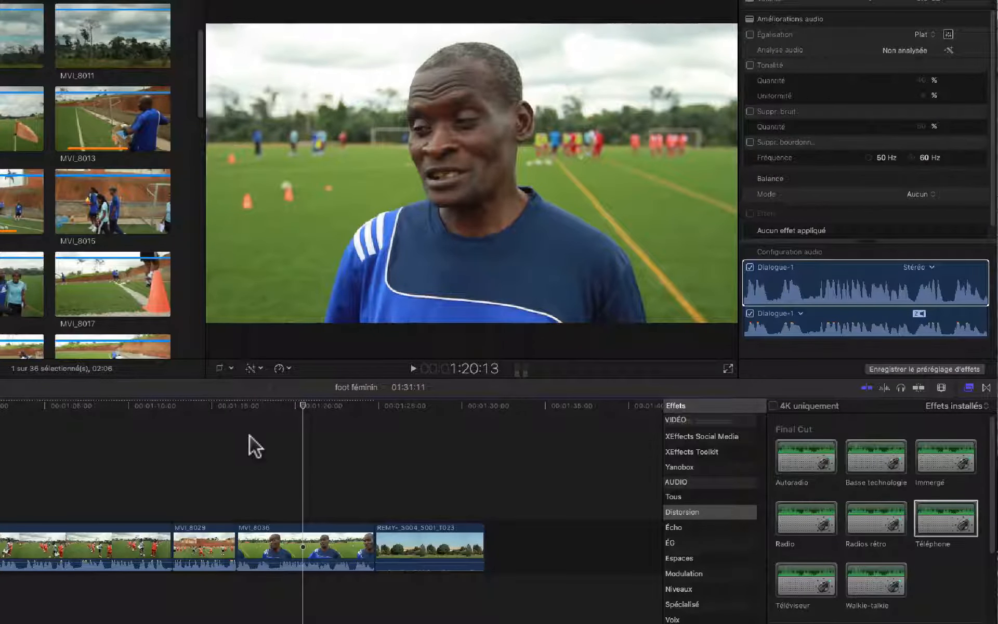
Step: Try the Autoradio distortion effect on clip MVI_8036 by playing it, and undo the effect
left_click_drag(813, 452, 301, 564)
key("space")
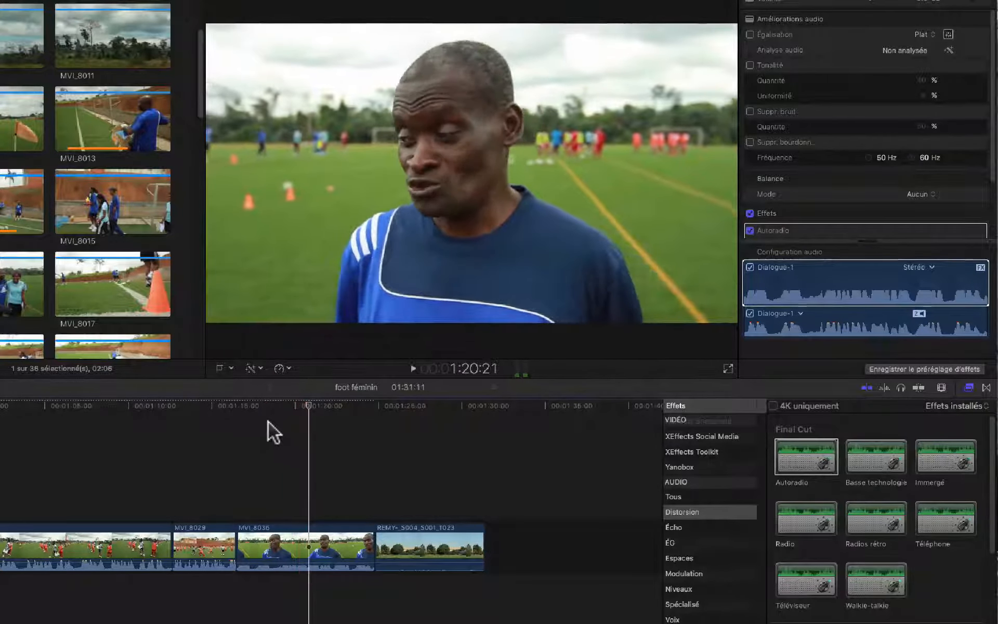
key("space")
key("super+z")
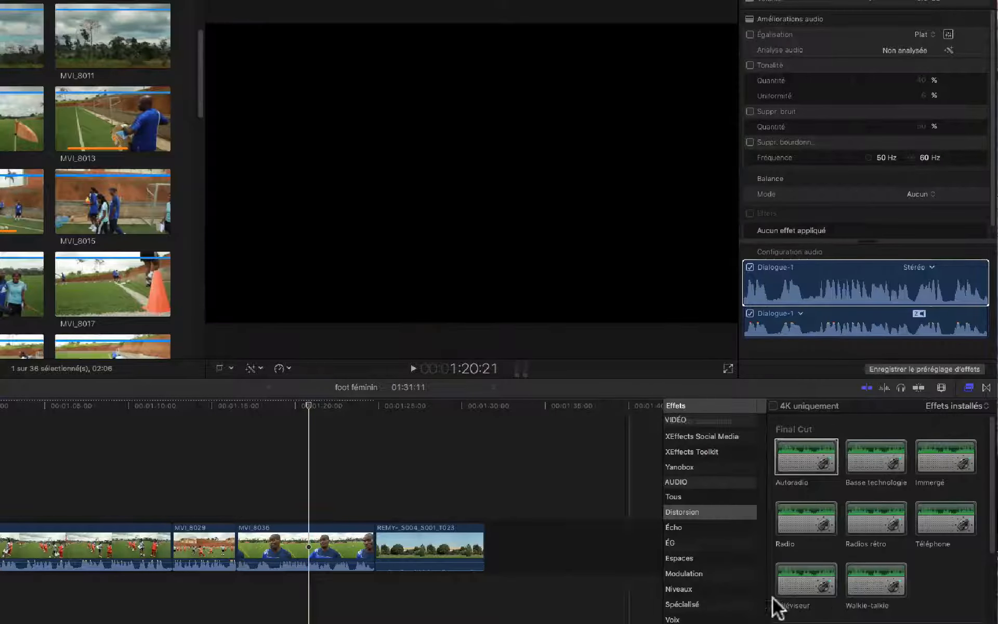
Step: Try the Walkie-talkie distortion effect on clip MVI_8036 by playing it, and undo the effect
left_click_drag(861, 593, 287, 550)
left_click(273, 439)
key("space")
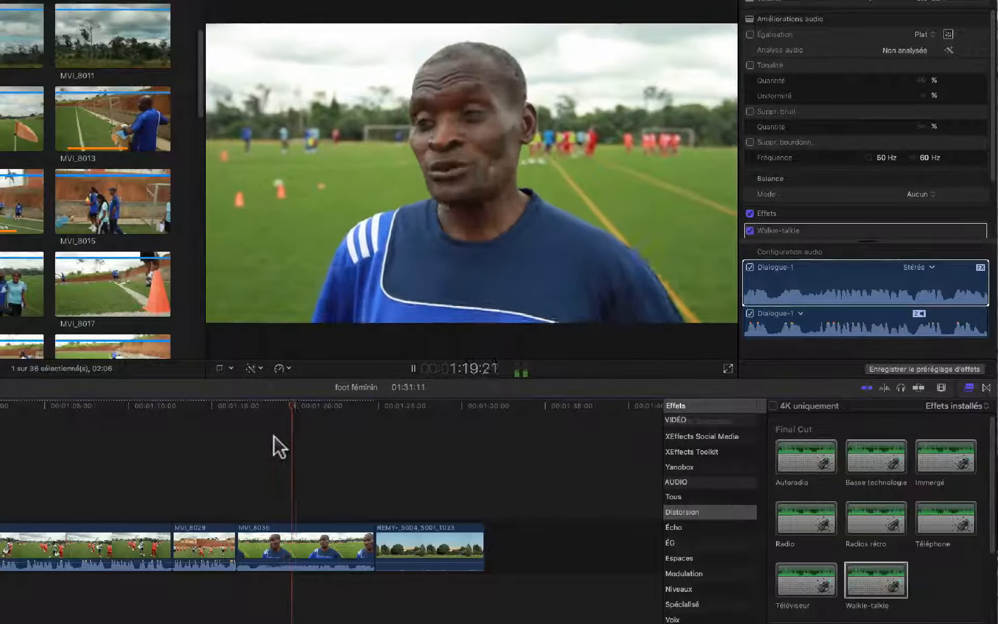
key("space")
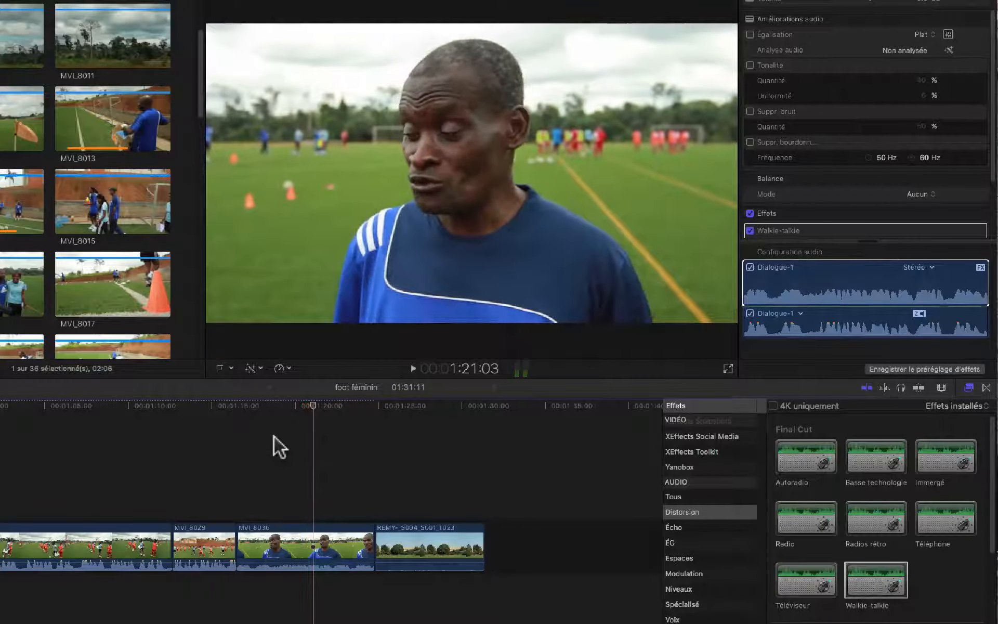
key("super+z")
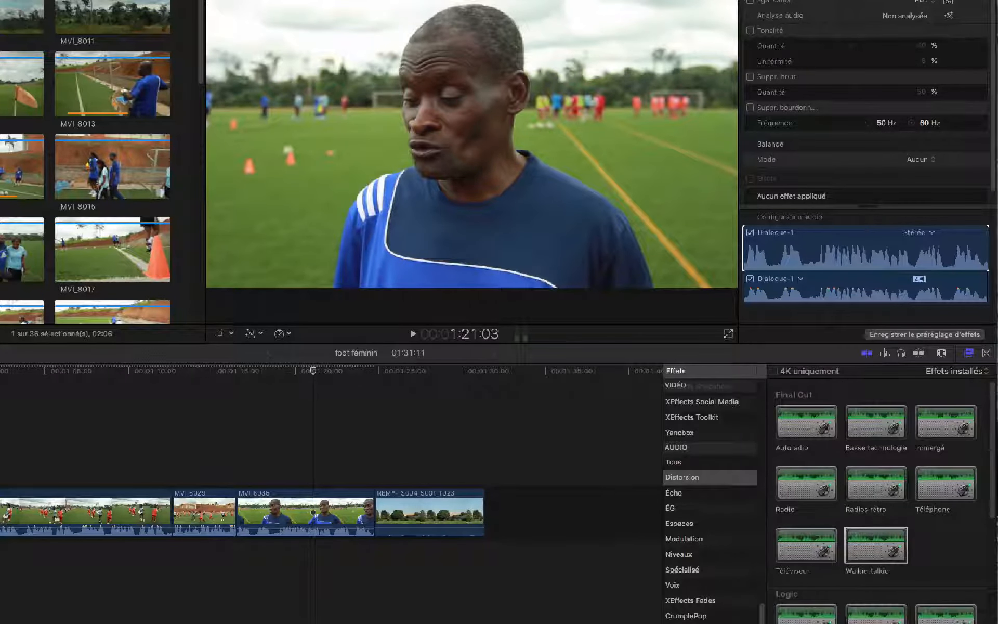
Step: Apply the Vocal Transformer effect from the Voix category to clip MVI_8036 and listen to the transformed voice
left_click(676, 586)
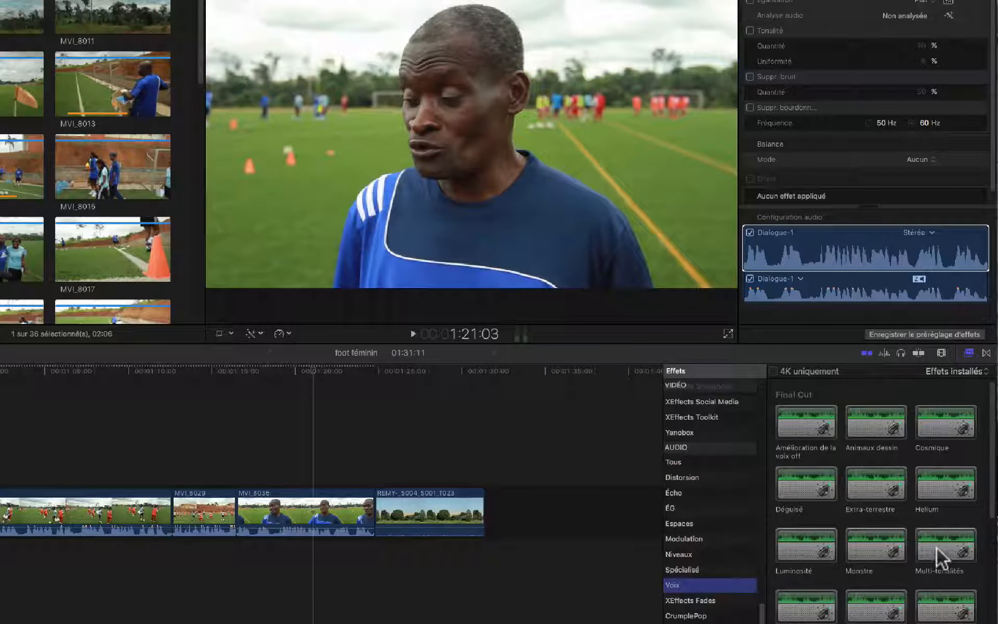
scroll(941, 547, "down", 5)
left_click_drag(819, 531, 311, 507)
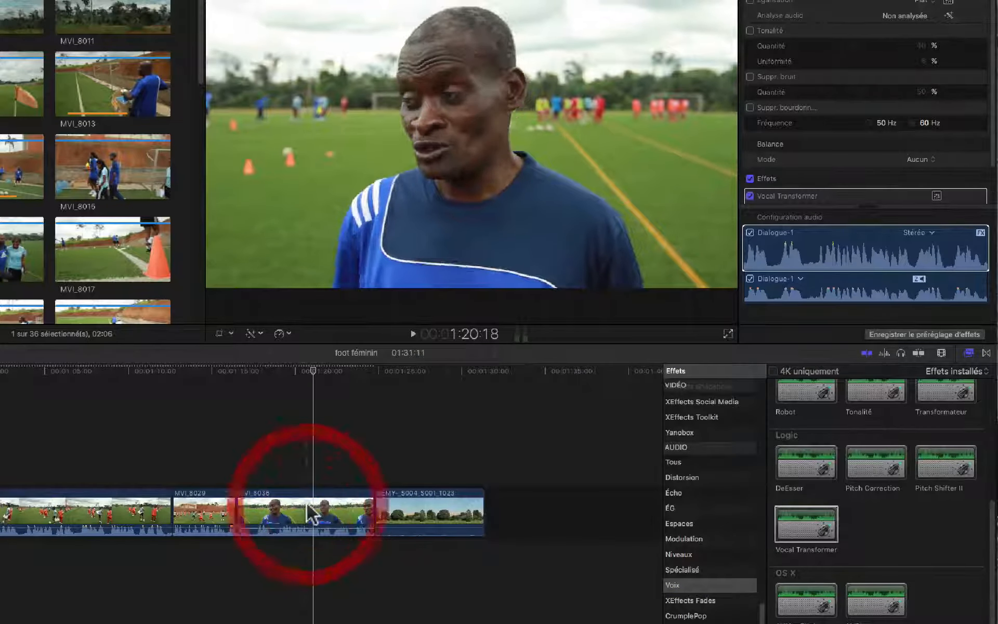
key("space")
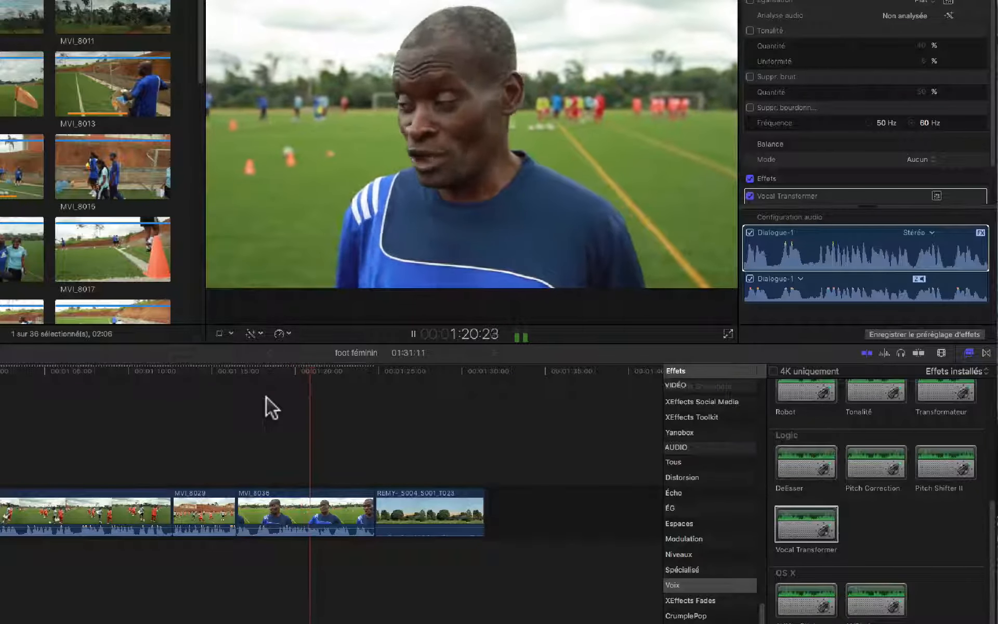
key("space")
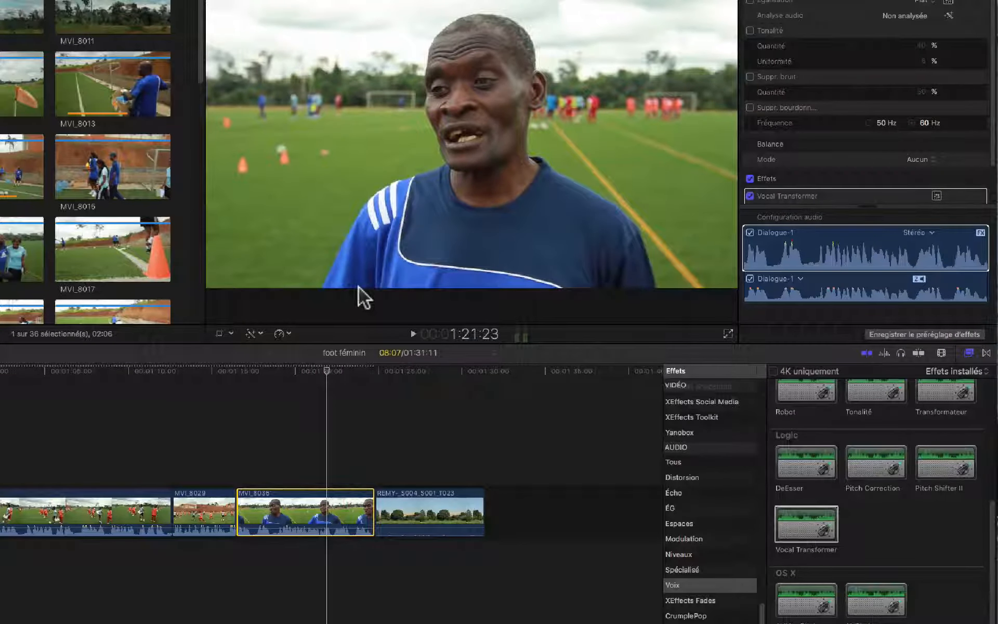
left_click(978, 136)
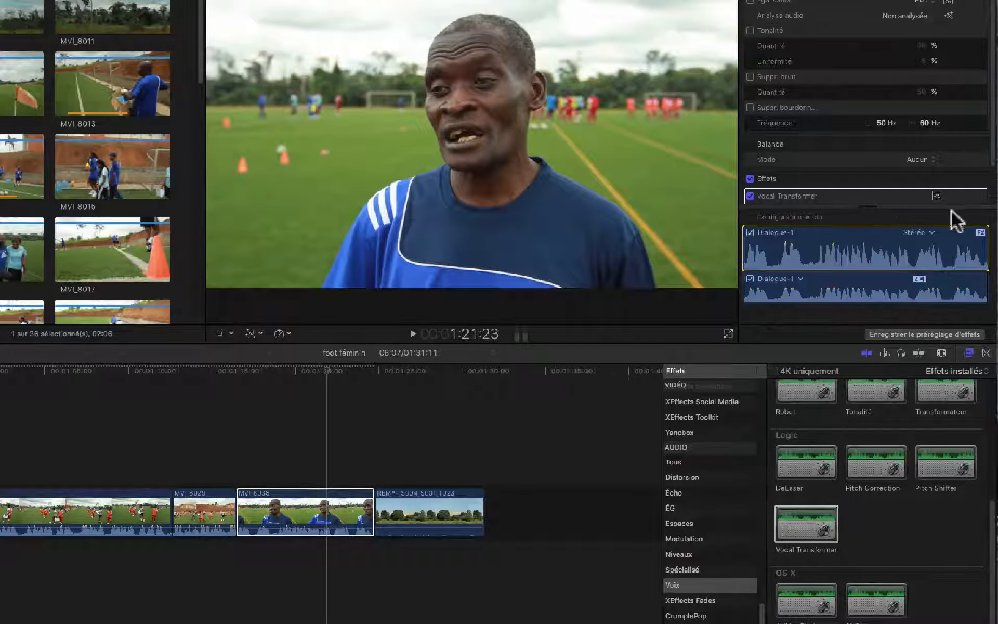
Step: Open the Vocal Transformer's controls for clip MVI_8036 and set Pitch and Formant to +4 and Mix to 54%
left_click_drag(864, 209, 869, 240)
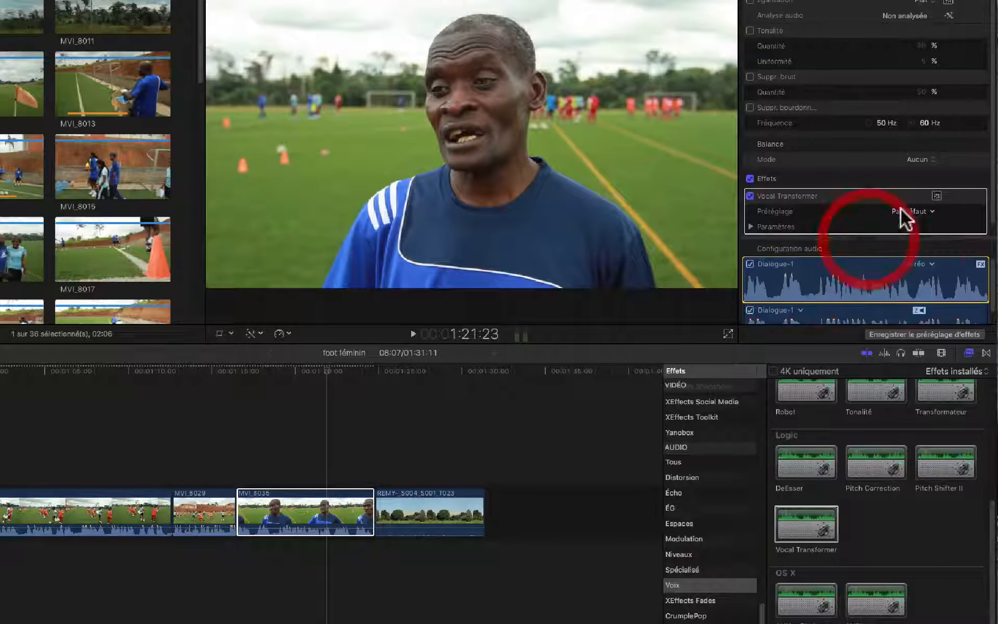
left_click(937, 195)
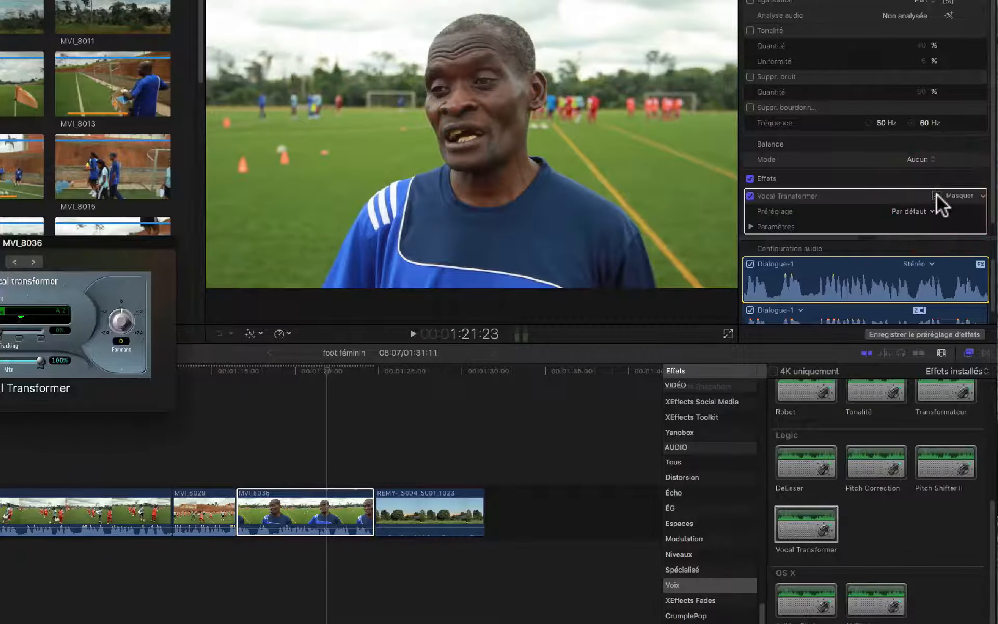
left_click_drag(70, 261, 479, 329)
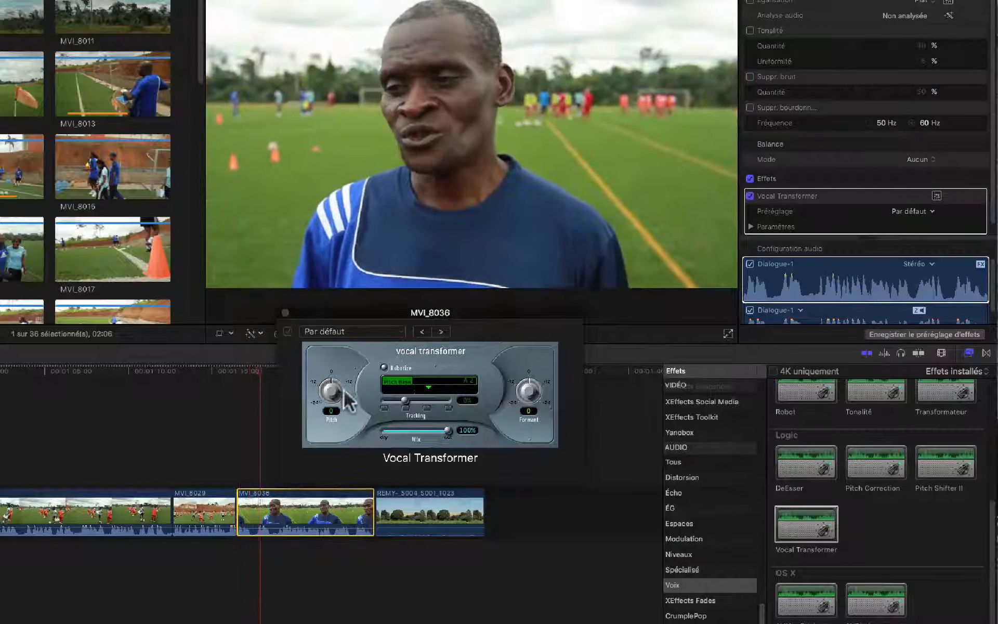
left_click_drag(528, 396, 525, 401)
left_click_drag(325, 403, 326, 391)
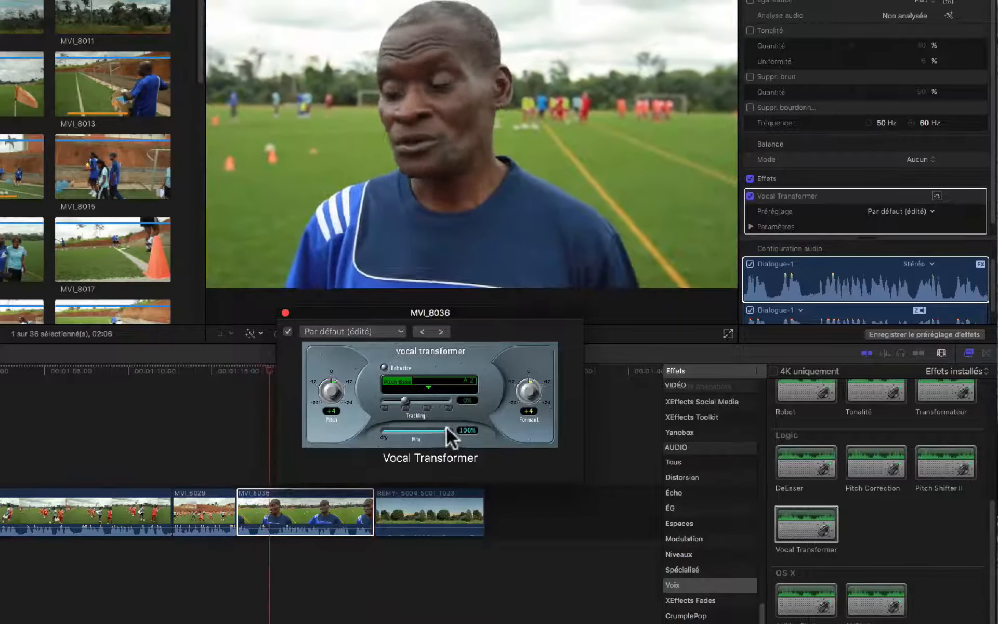
left_click_drag(446, 427, 417, 426)
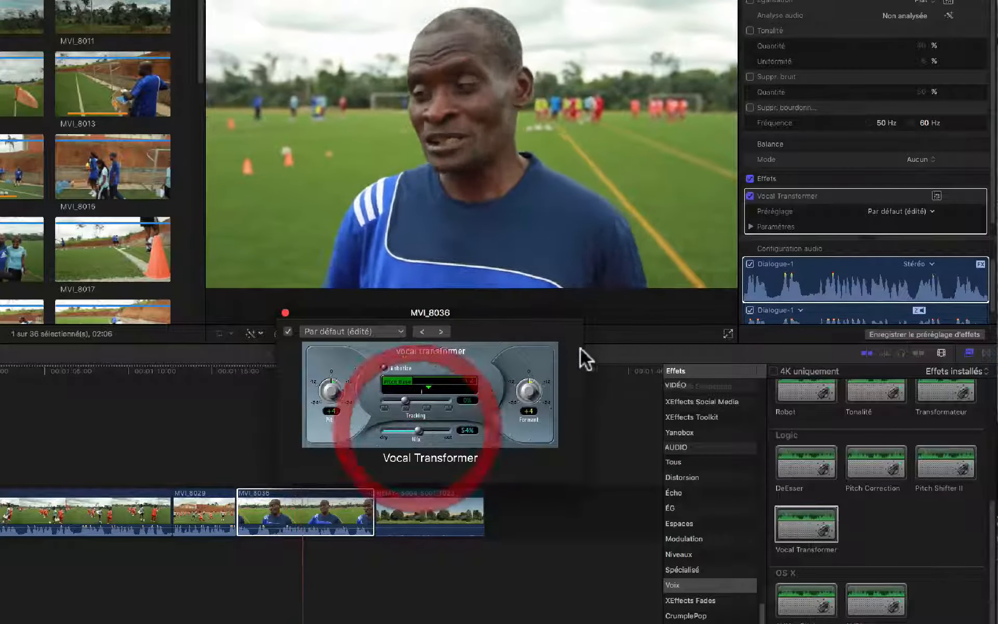
Step: Try the Vocal Transformer with Pitch +5 and Formant +12, reduced to +6, and remove the effect from clip MVI_8036
left_click_drag(532, 399, 526, 376)
left_click_drag(326, 394, 328, 392)
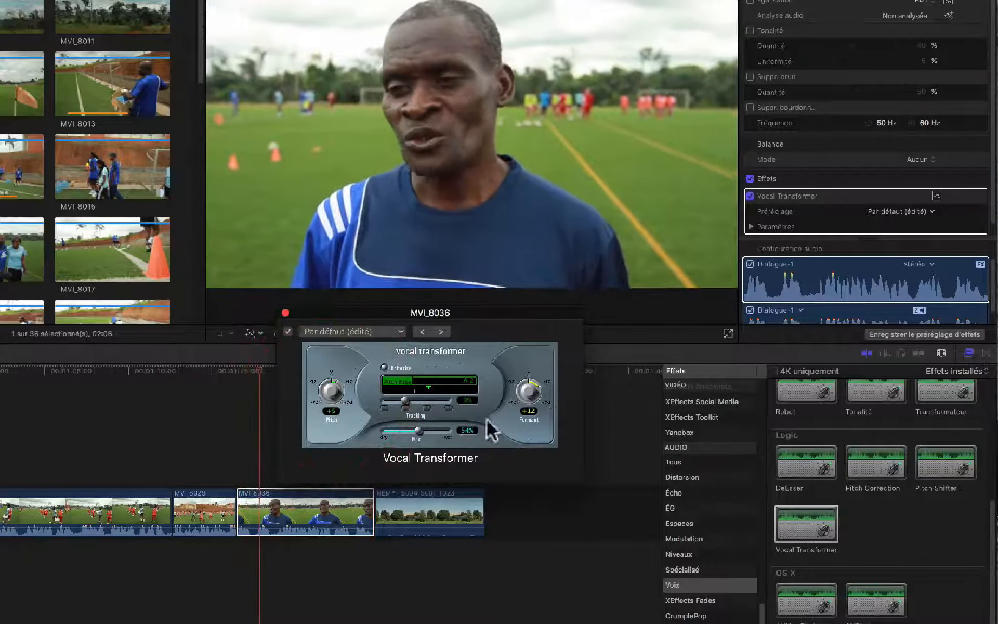
left_click_drag(541, 382, 537, 413)
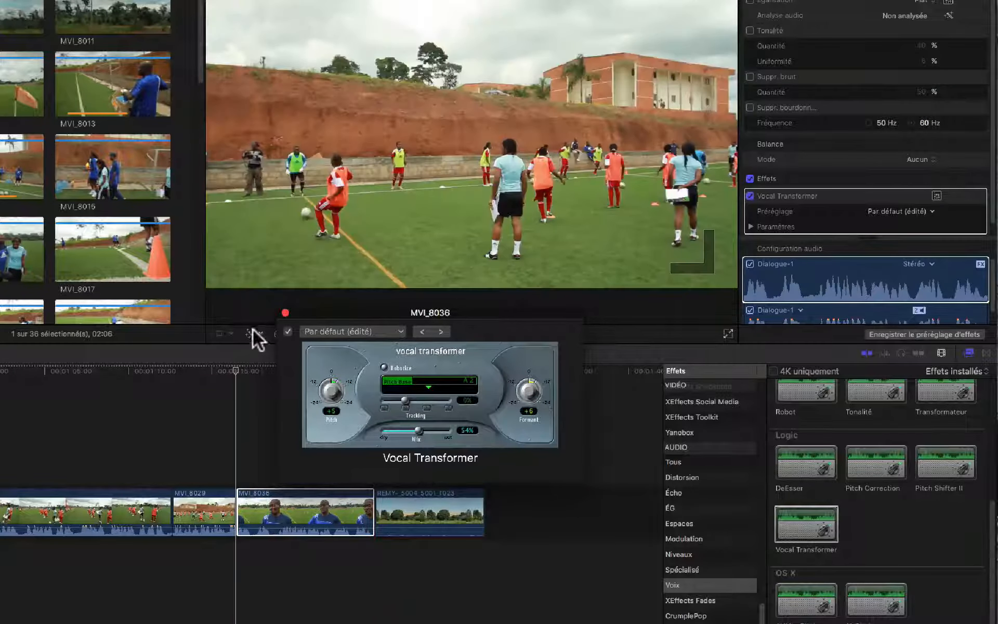
left_click(284, 312)
left_click(899, 196)
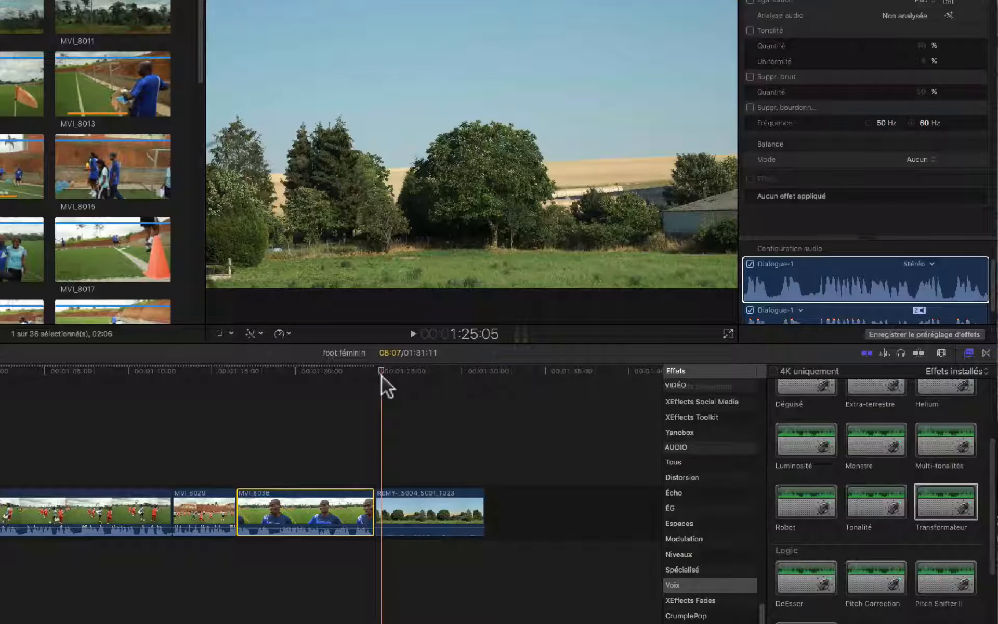
Step: Play the countryside clip at the end of the timeline, raise its volume line and select the clip
key("space")
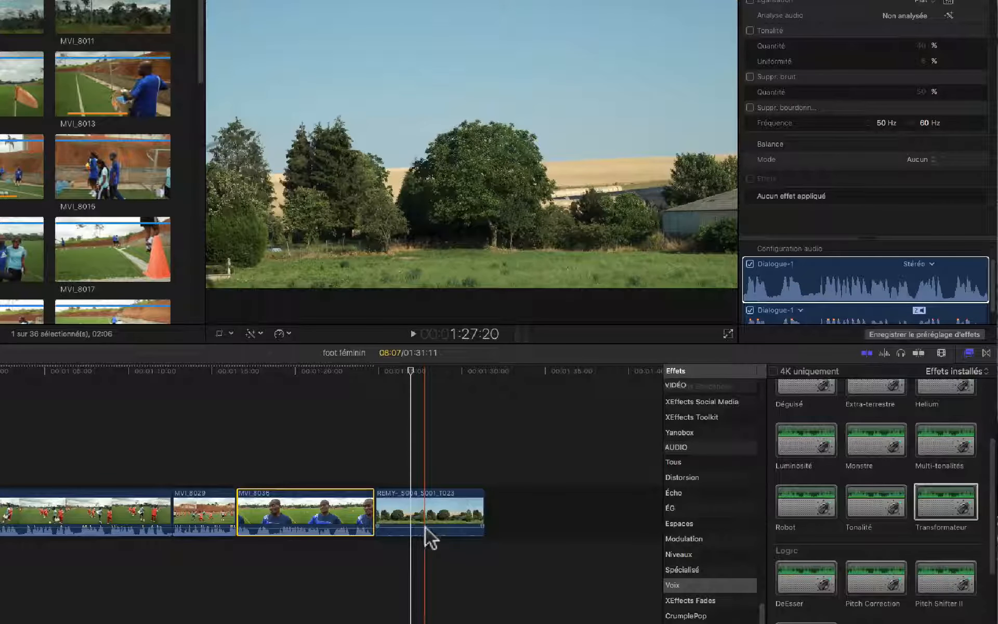
left_click_drag(425, 527, 445, 380)
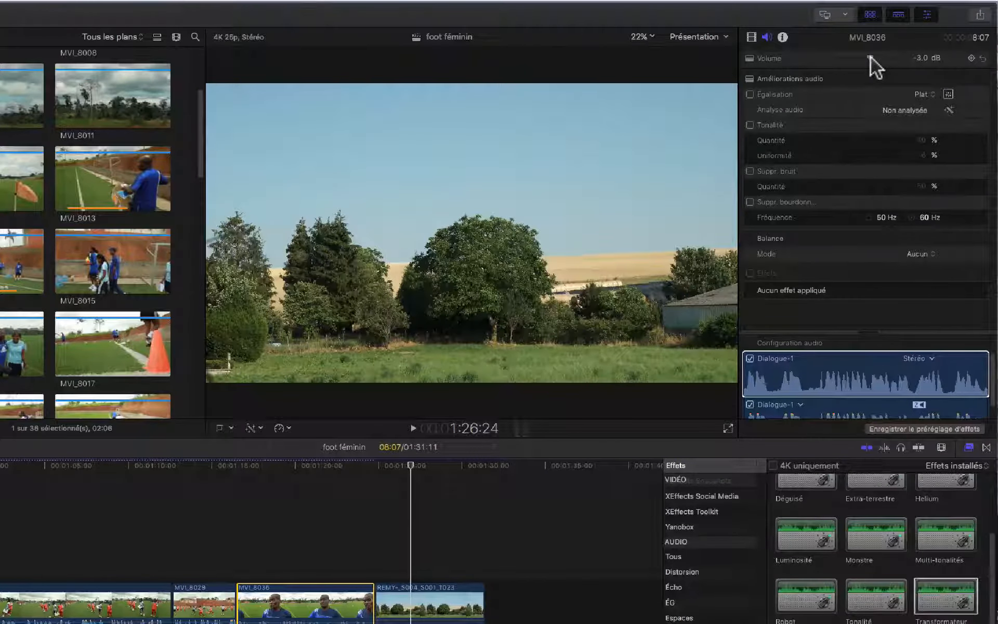
left_click(416, 593)
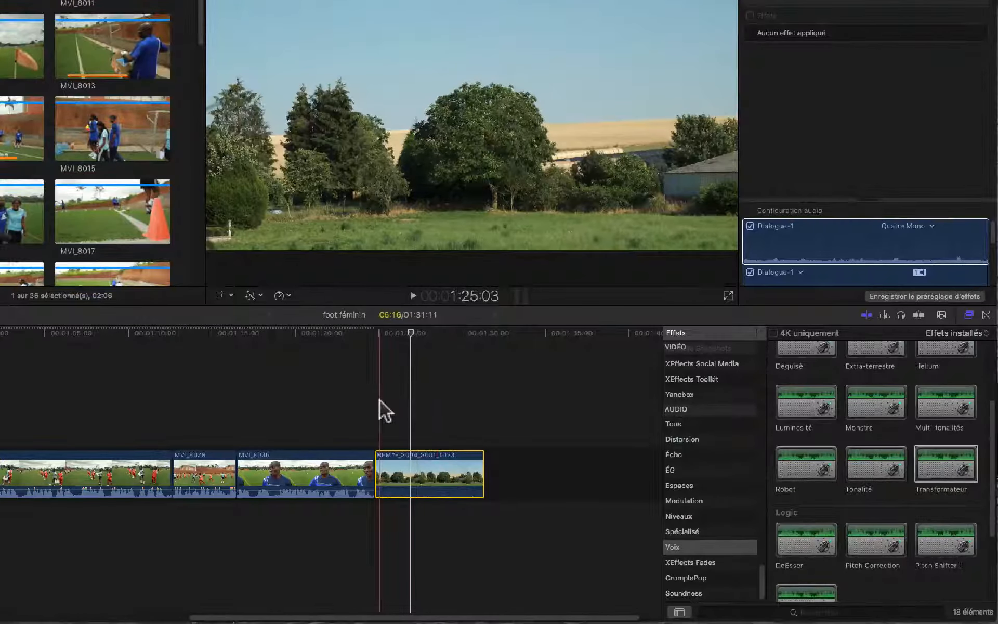
Step: Show the large audio meters and play the countryside clip to check its sound level
key("space")
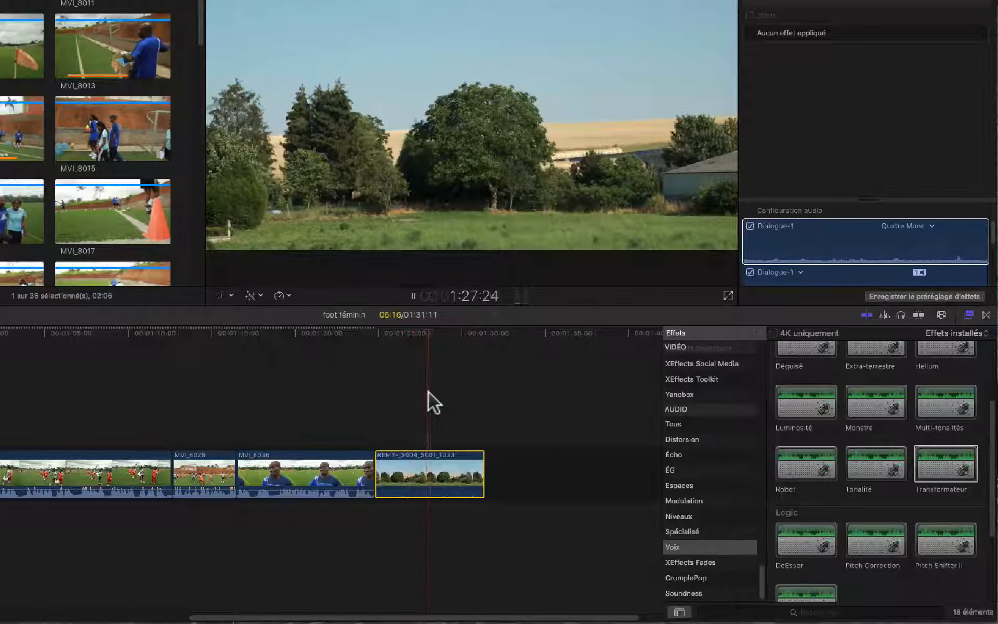
key("space")
left_click(522, 290)
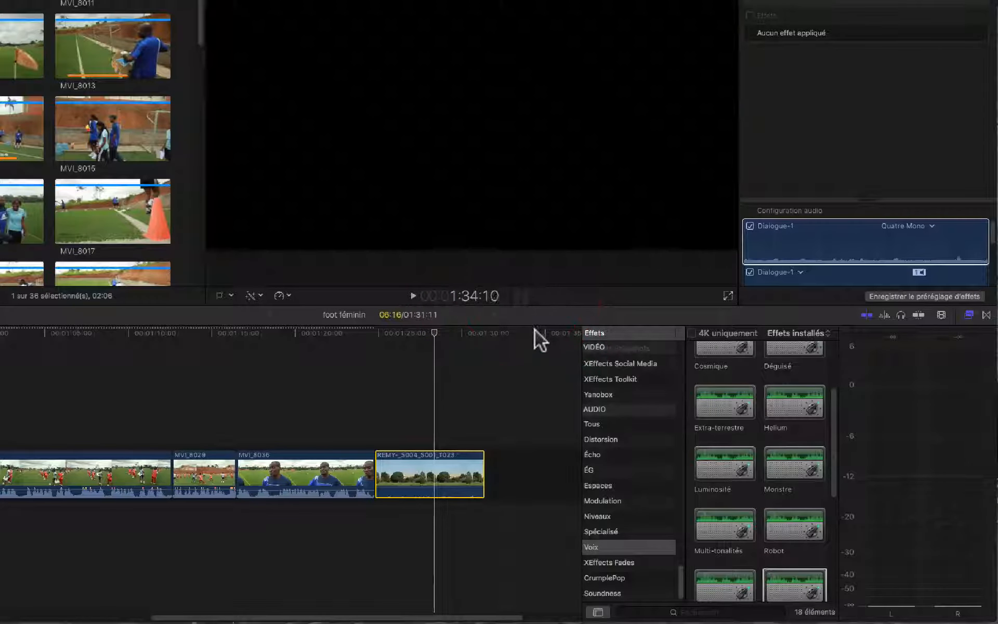
key("space")
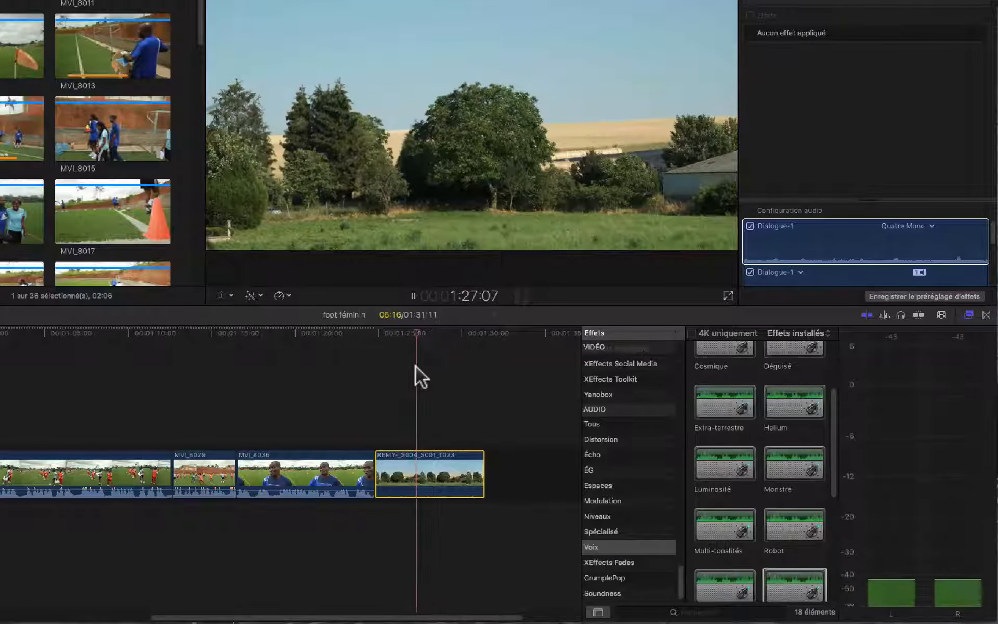
key("space")
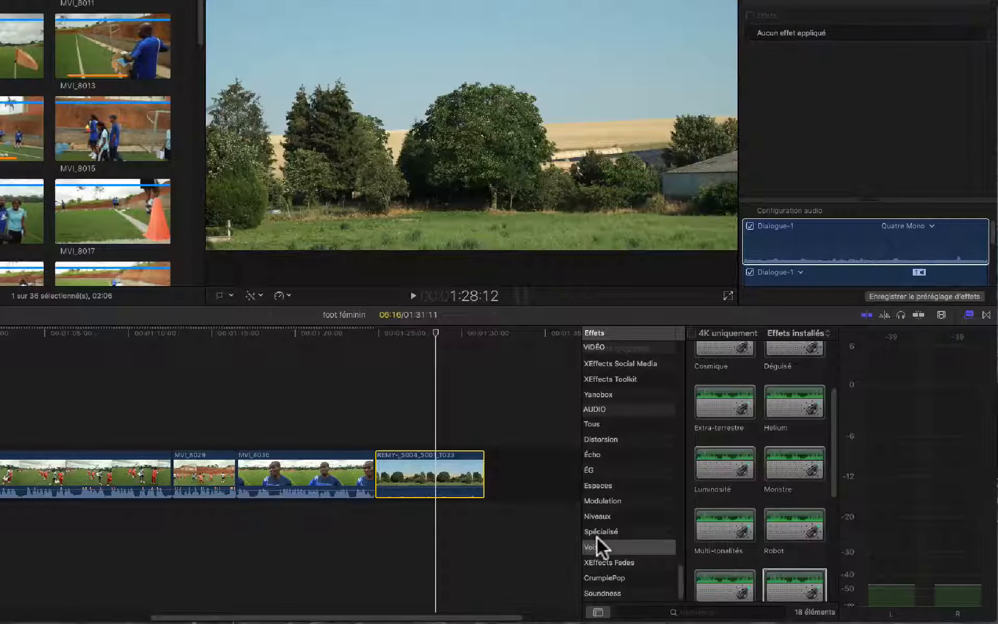
Step: Apply the Gain effect from the Niveaux category to the countryside clip and set its gain to 24 dB
left_click(604, 518)
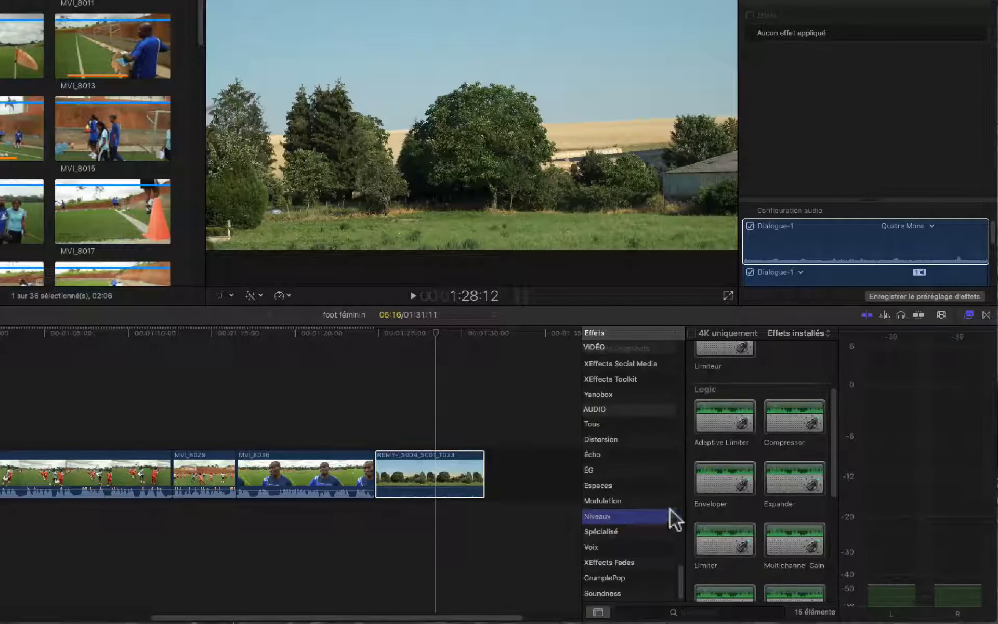
scroll(754, 467, "up", 4)
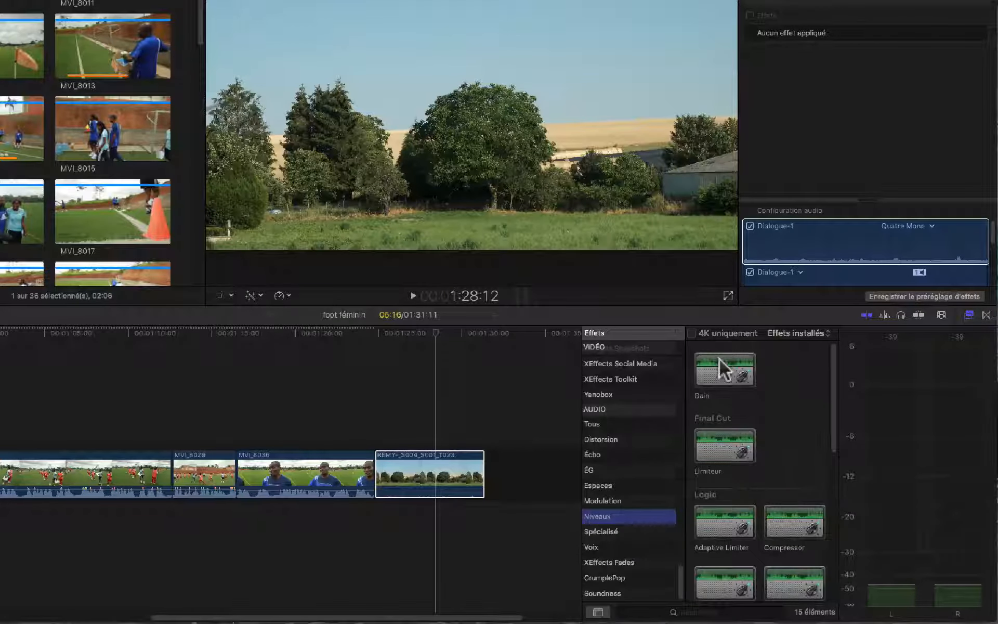
left_click_drag(720, 358, 414, 459)
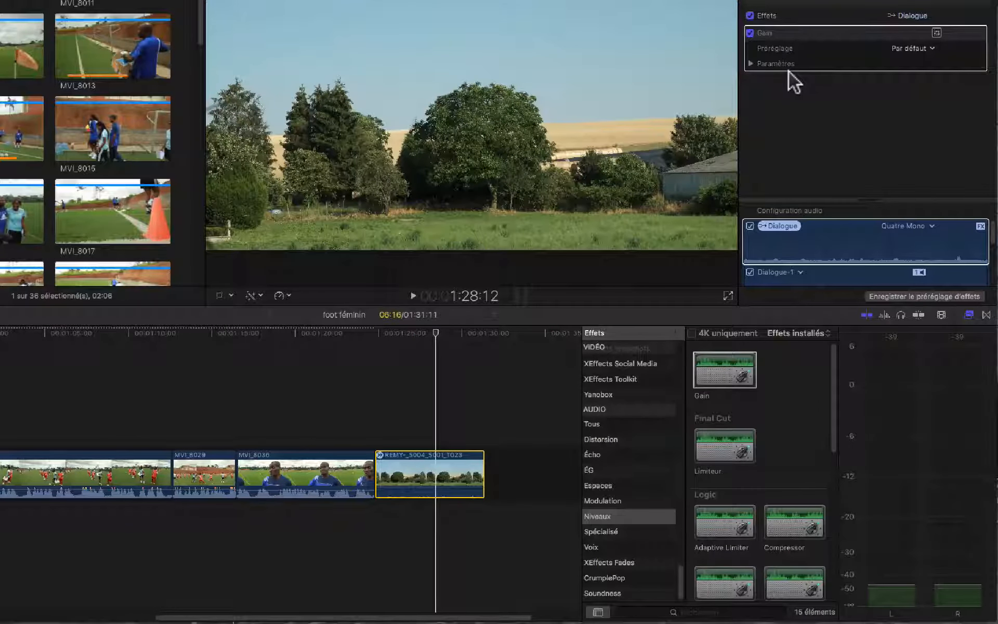
left_click(750, 62)
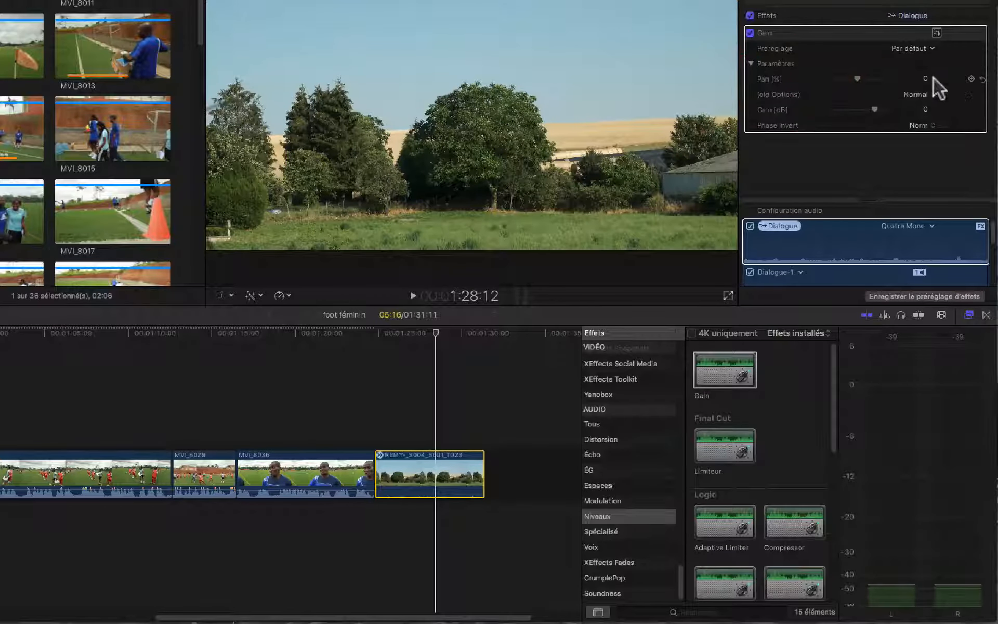
left_click_drag(874, 110, 958, 115)
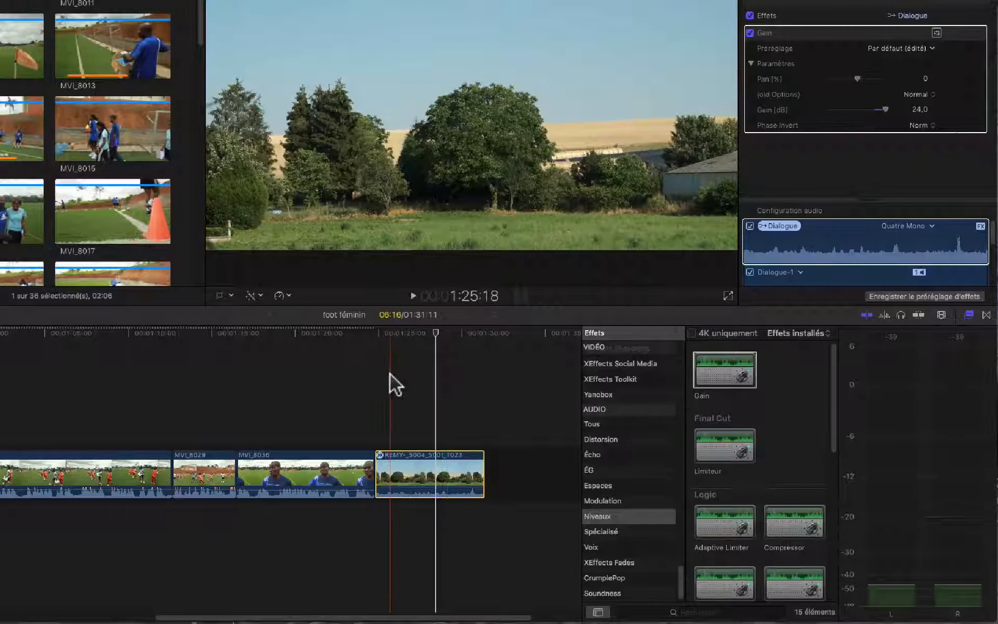
Step: Play the countryside clip with the Gain effect to listen to it and check its level on the meters
key("space")
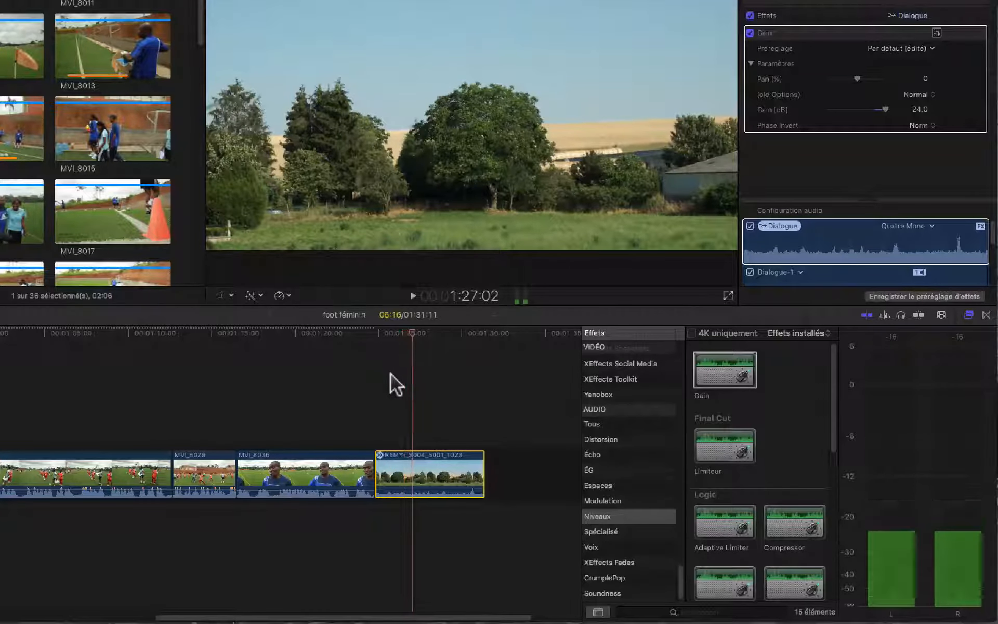
key("space")
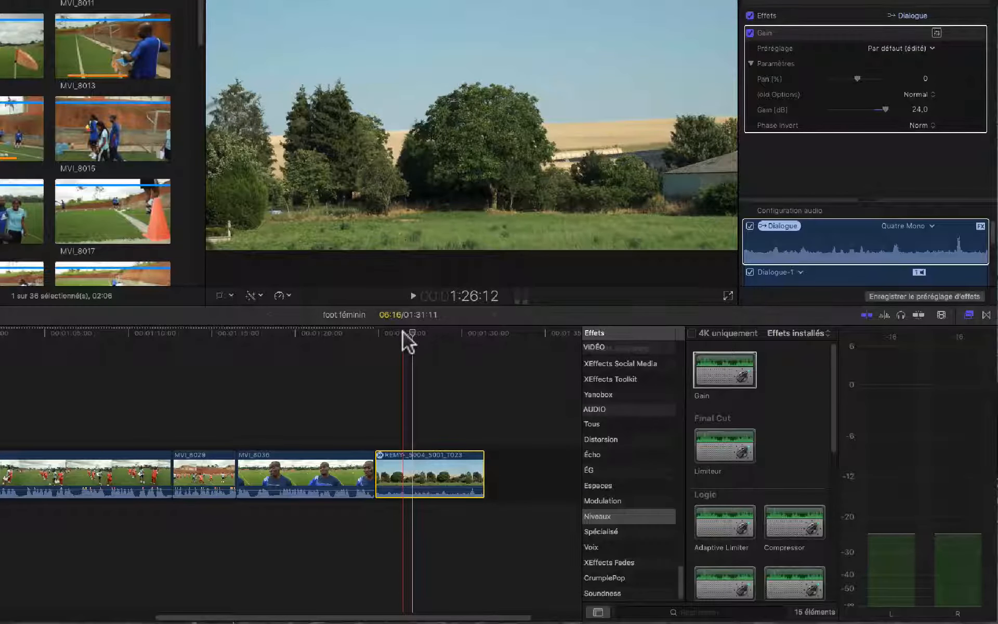
key("space")
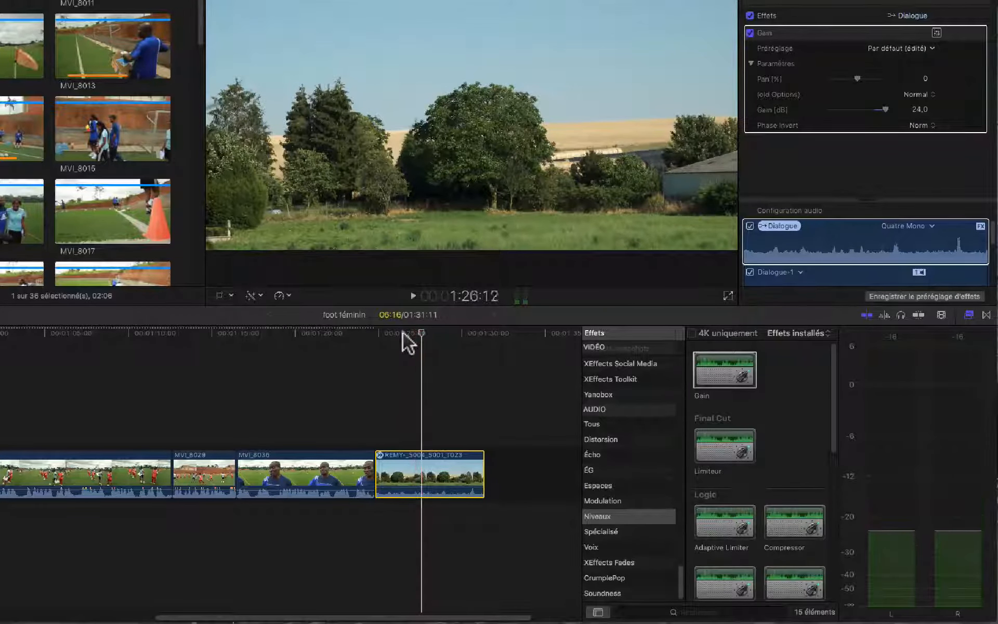
Step: Add a second Gain effect to the countryside clip, set its gain to 11 dB, and play the clip
left_click_drag(688, 365, 456, 460)
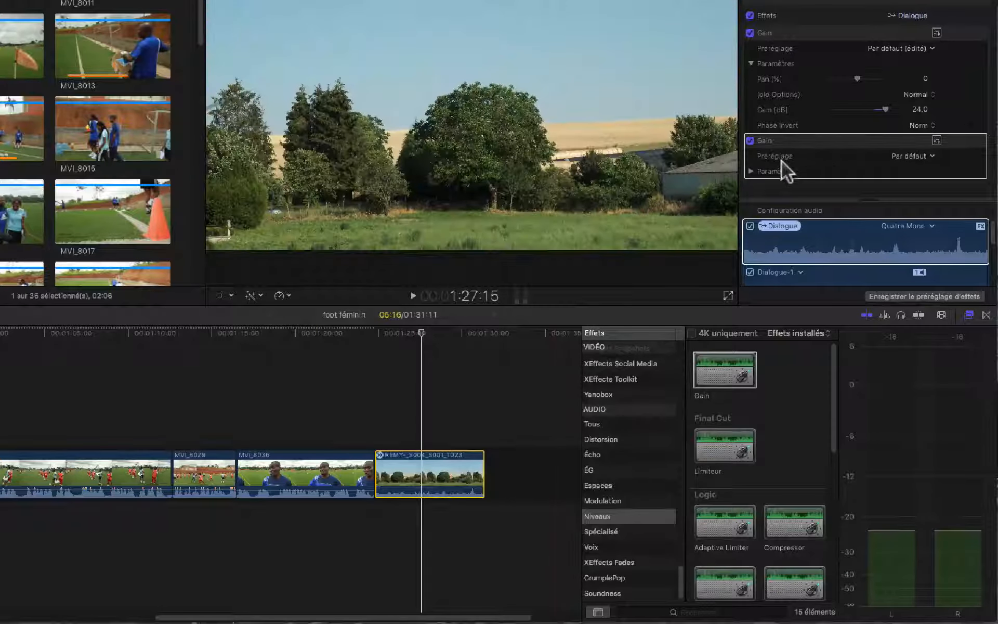
left_click(754, 172)
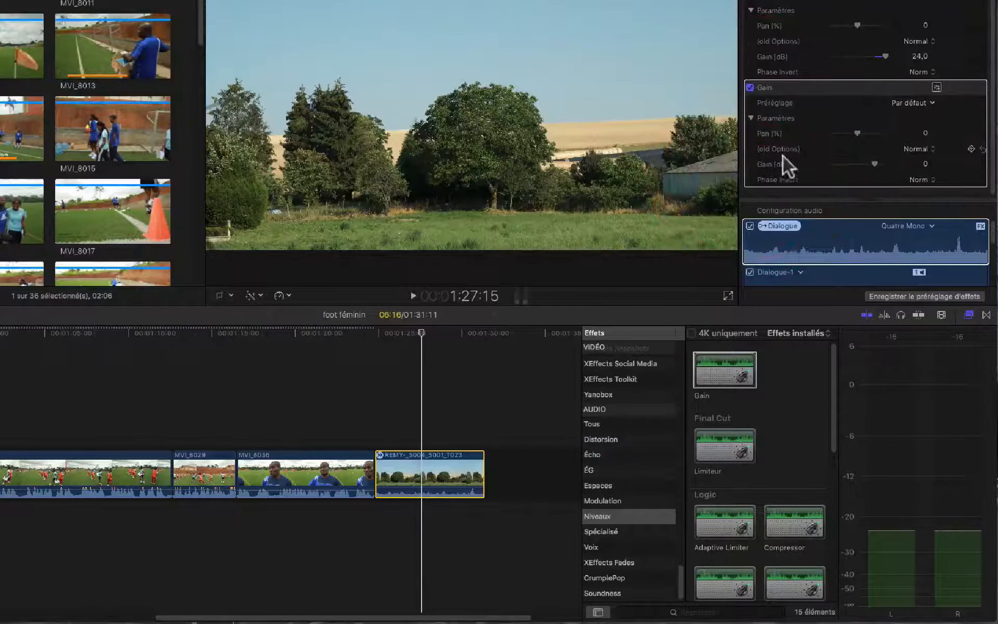
left_click_drag(883, 169, 884, 168)
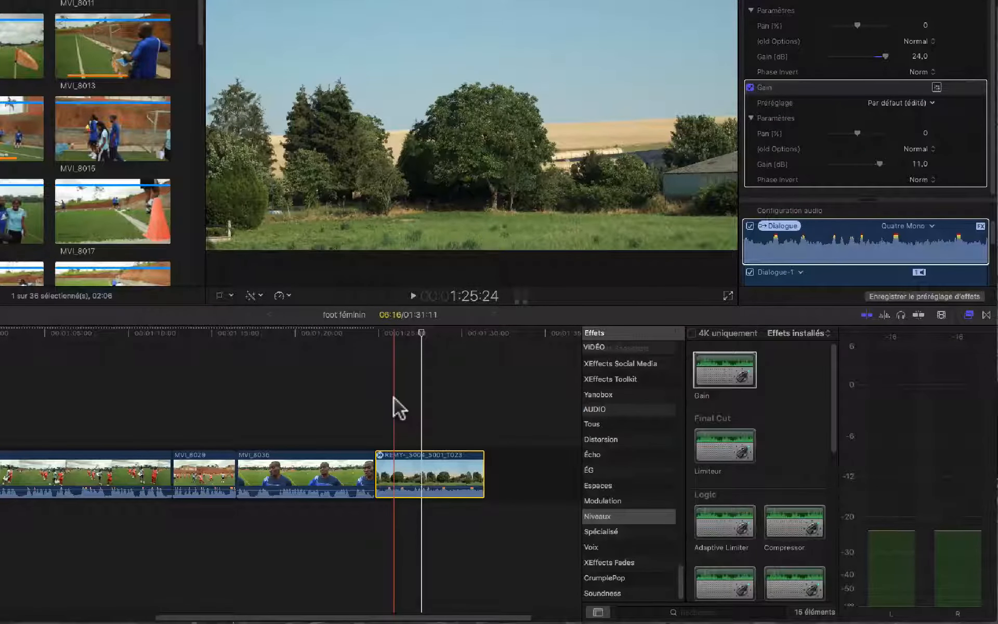
key("space")
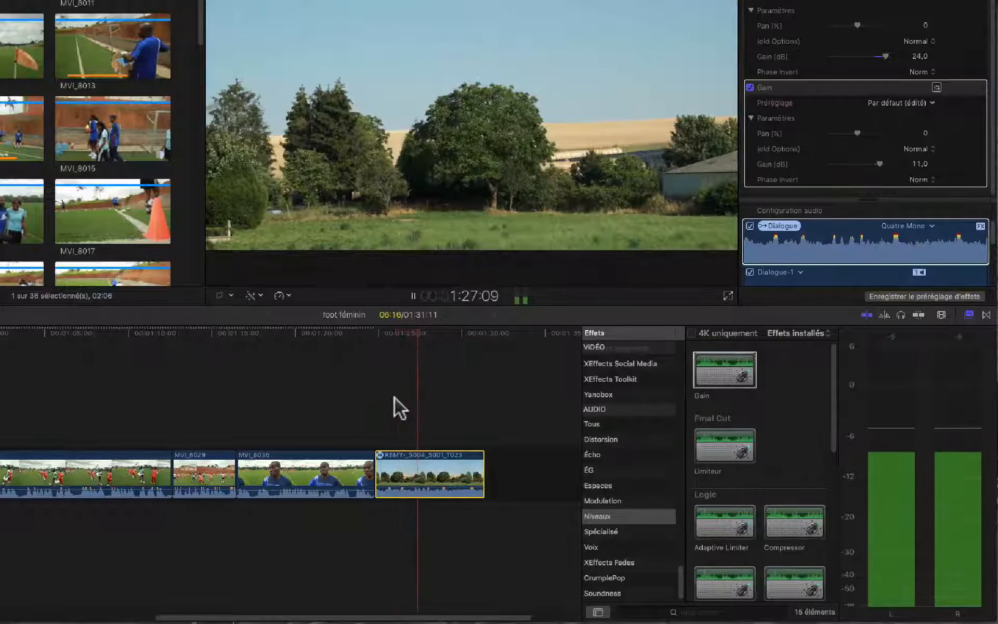
key("space")
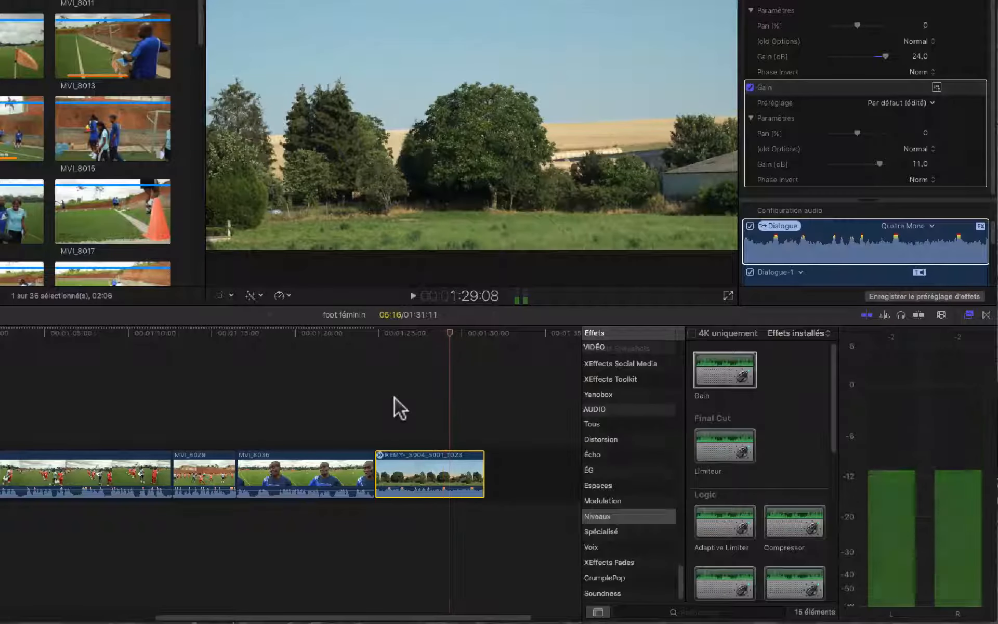